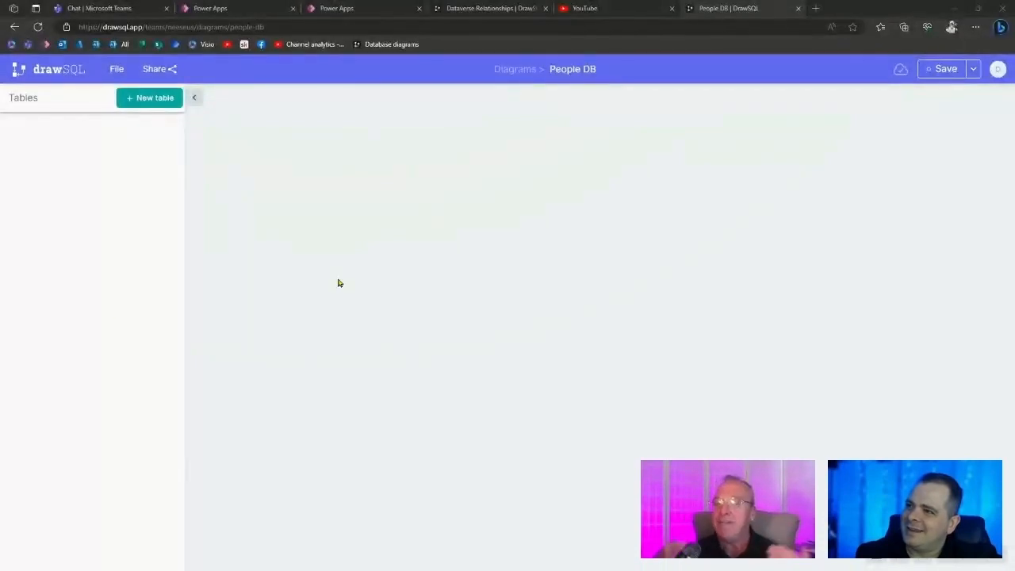
Add a new table to the empty diagram and move it toward the middle of the canvas.
left_click(151, 100)
left_click_drag(287, 132, 489, 195)
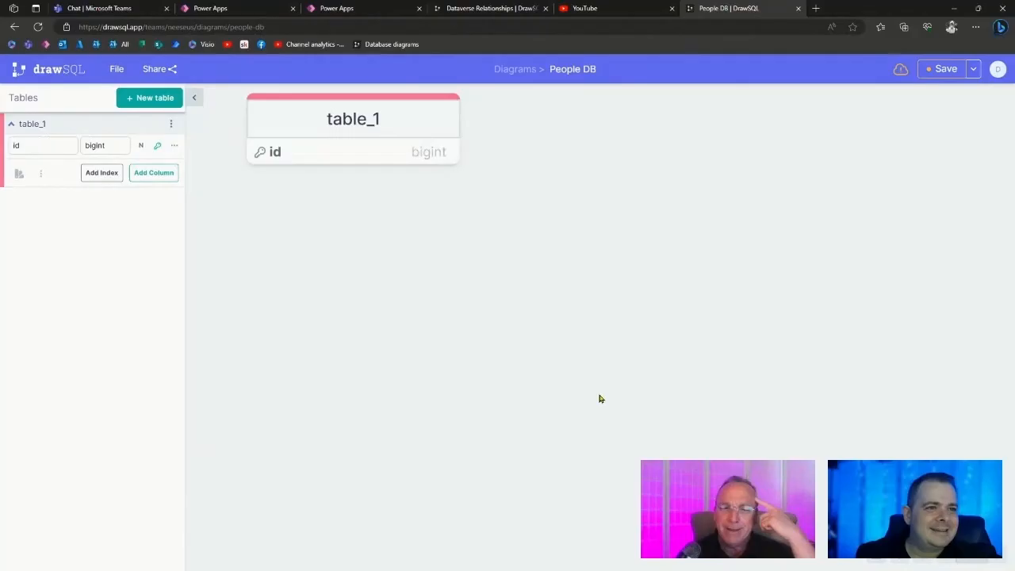
scroll(336, 229, "down", 2)
scroll(449, 385, "up", 3)
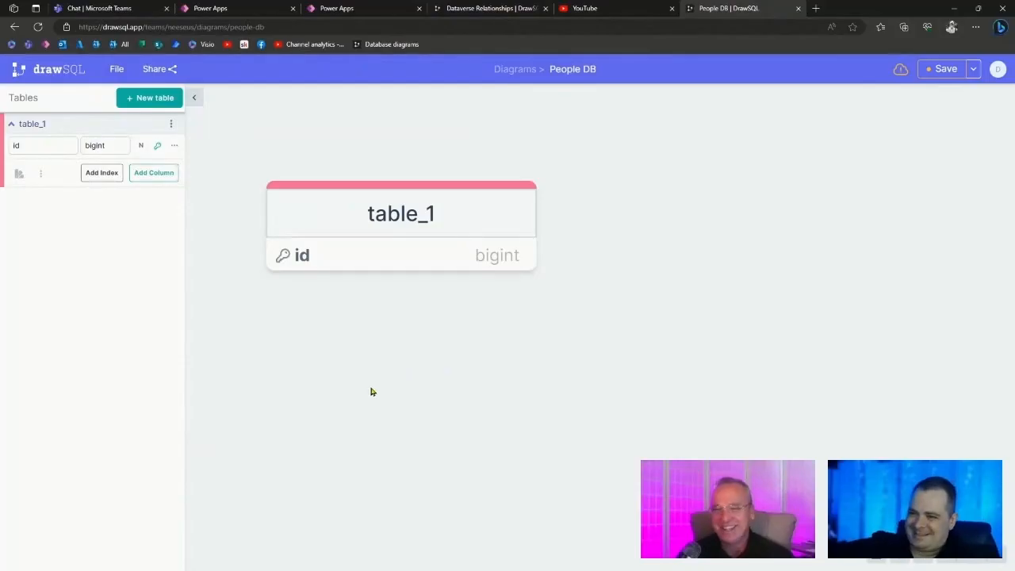
Rename the new table as People and shift it slightly to the right on the canvas.
left_click(385, 217)
left_click(152, 127)
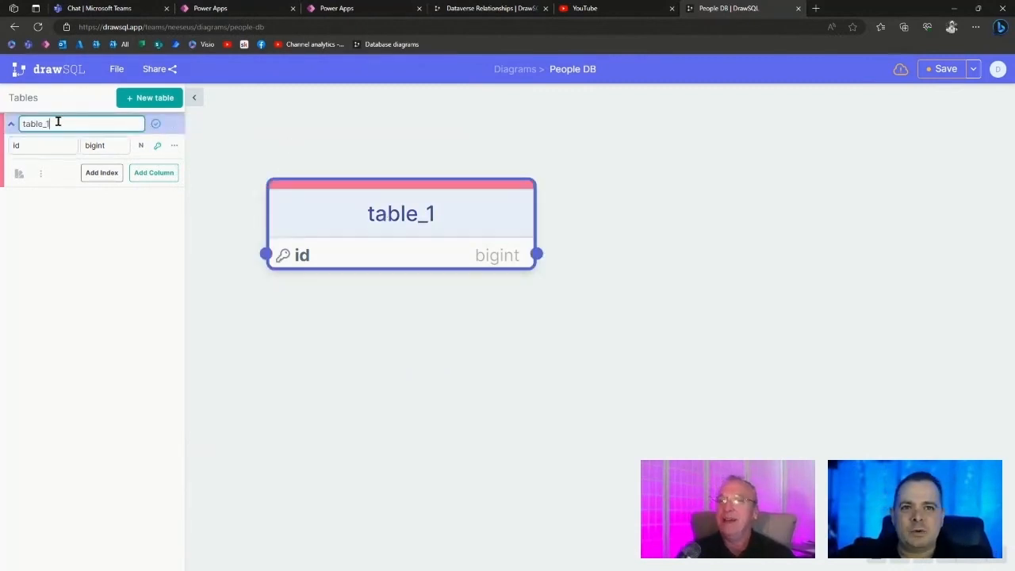
double_click(37, 123)
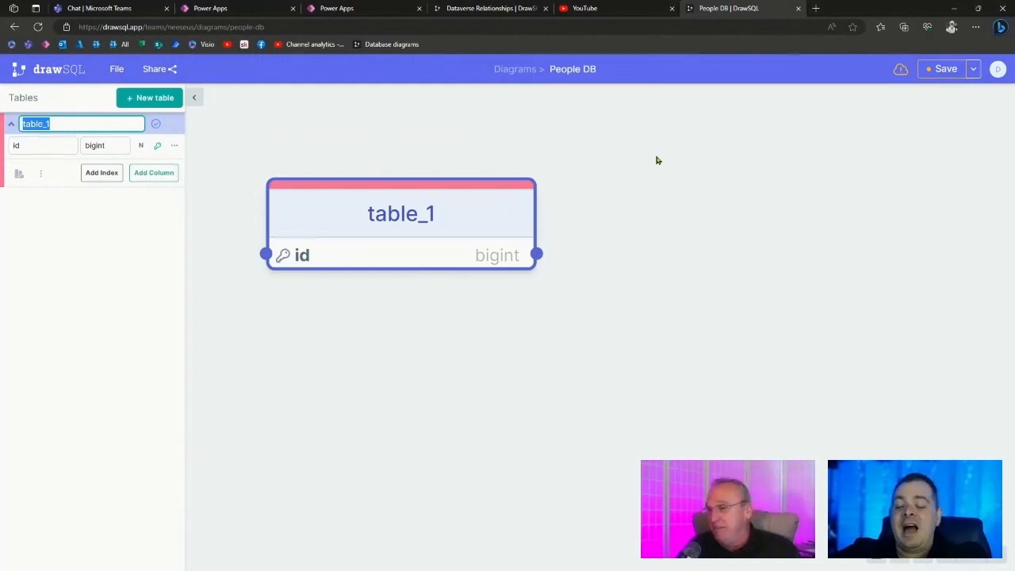
type("Poe")
key("BackSpace")
key("BackSpace")
type("eople")
key("Return")
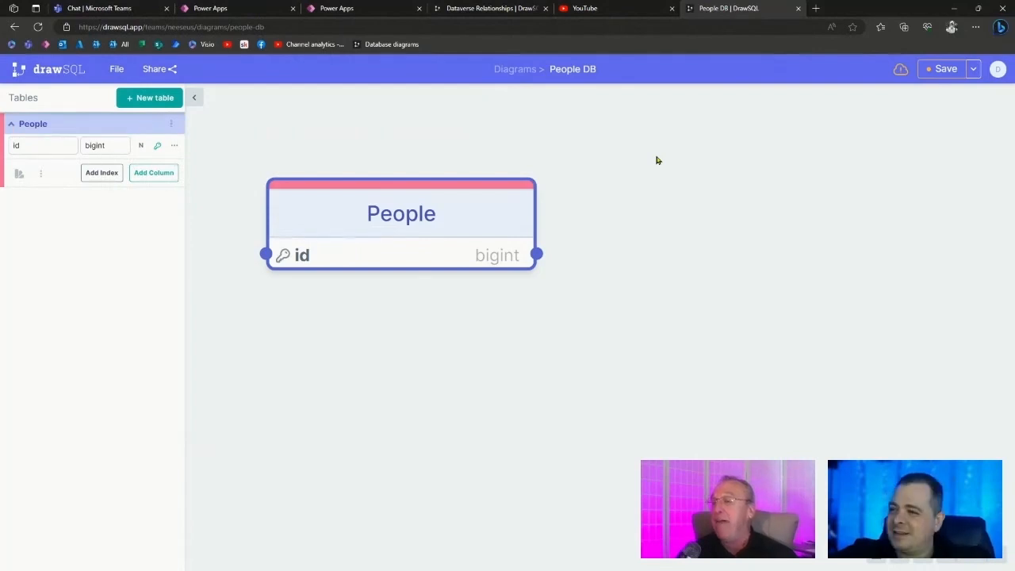
left_click_drag(386, 218, 446, 211)
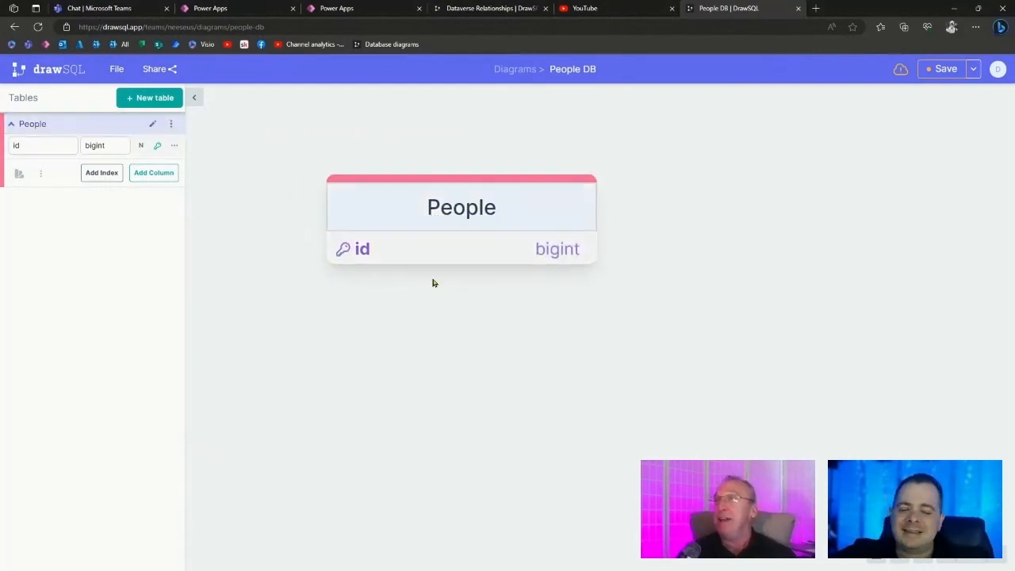
Rename the People table's id key column as People.
left_click(33, 144)
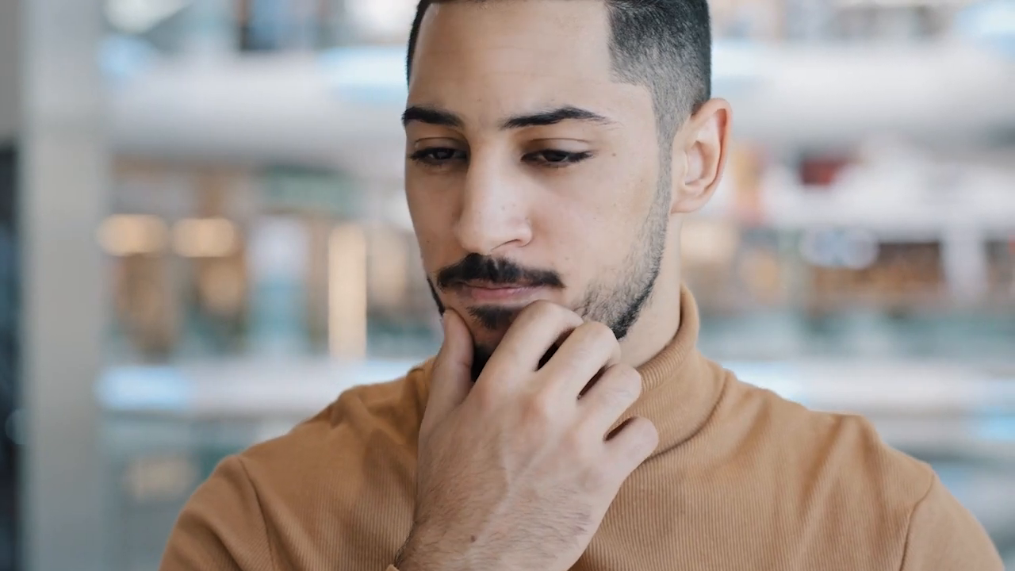
type("Pe")
type("ople")
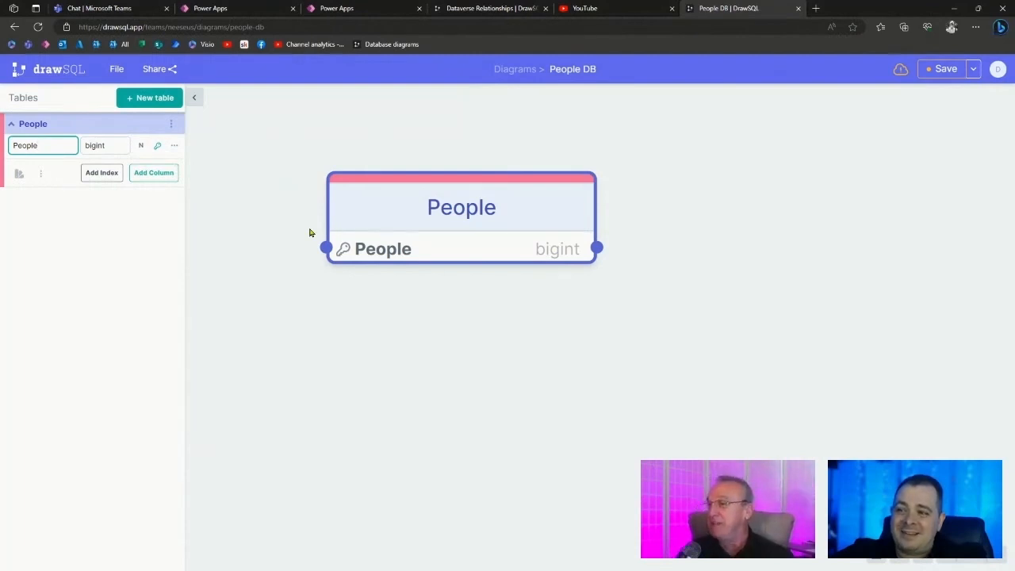
key("Return")
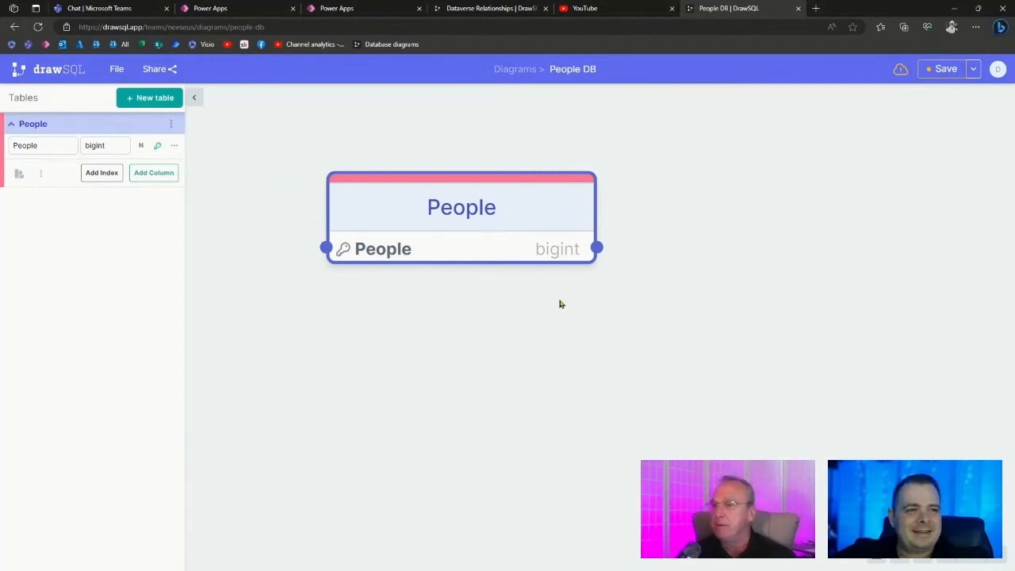
Add a second column called Name to the People table.
left_click(154, 172)
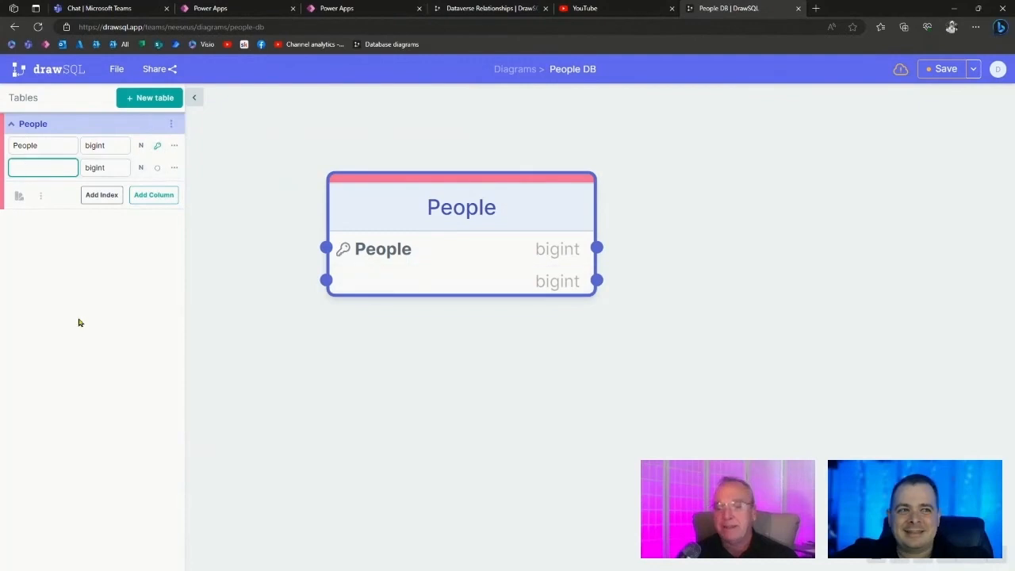
type("Name")
key("Return")
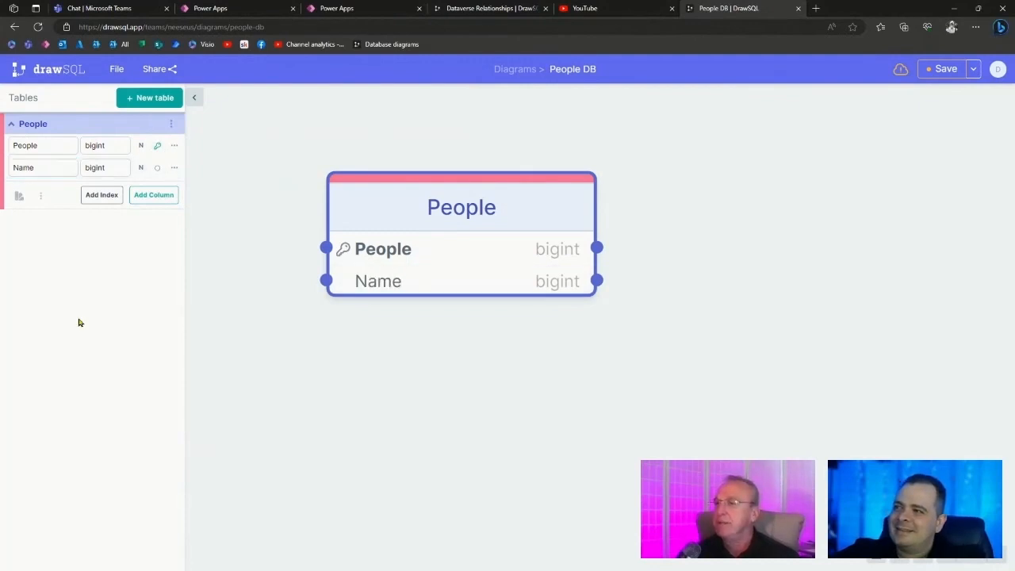
left_click(438, 354)
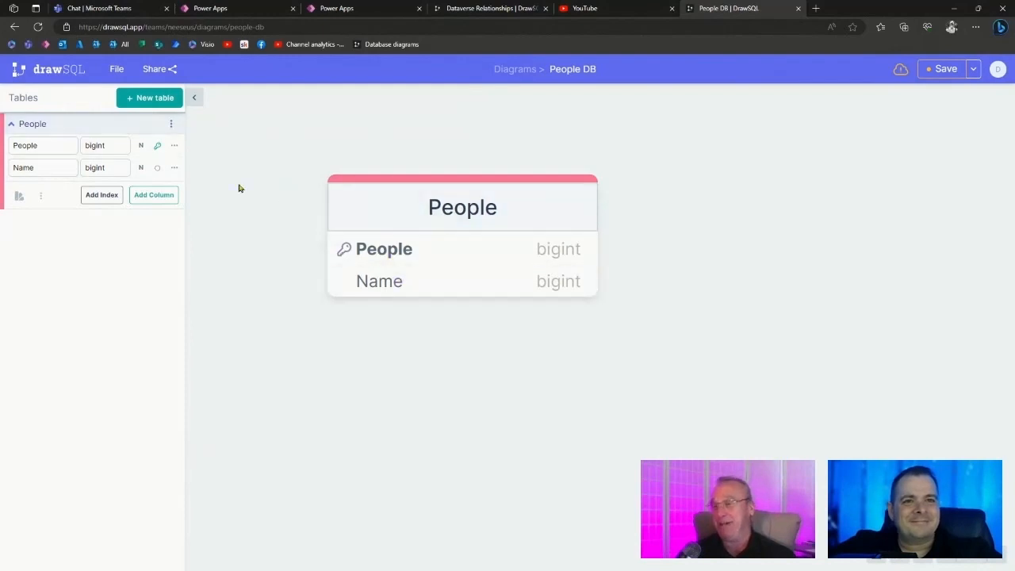
Try to set the data type of the People table's key column to guid.
left_click(501, 289)
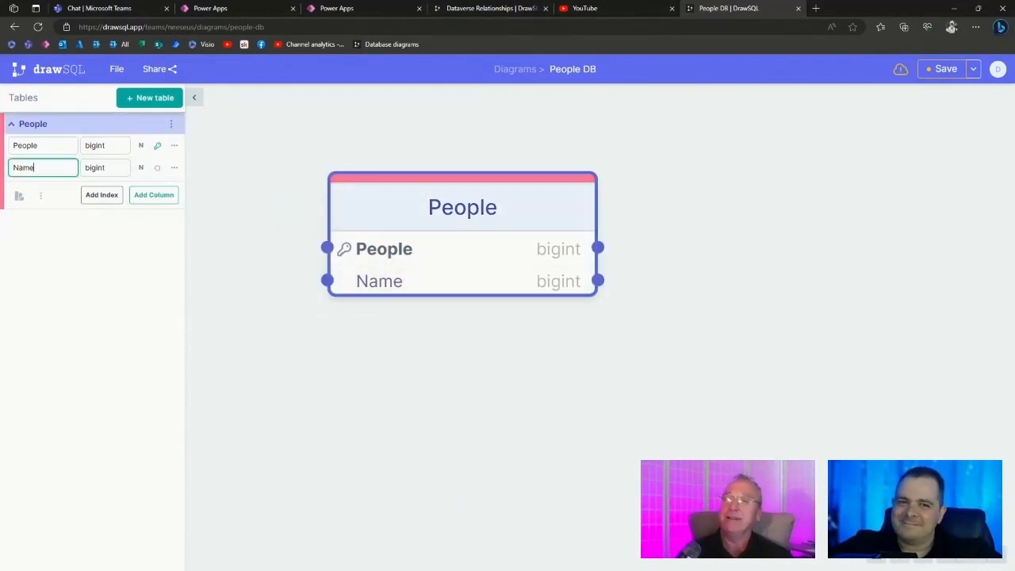
double_click(113, 145)
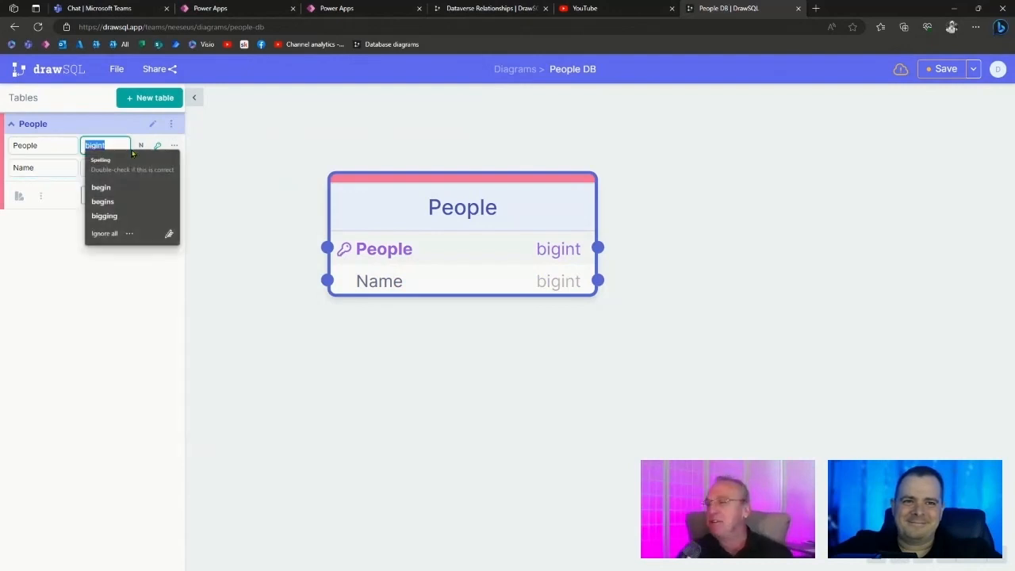
type("g")
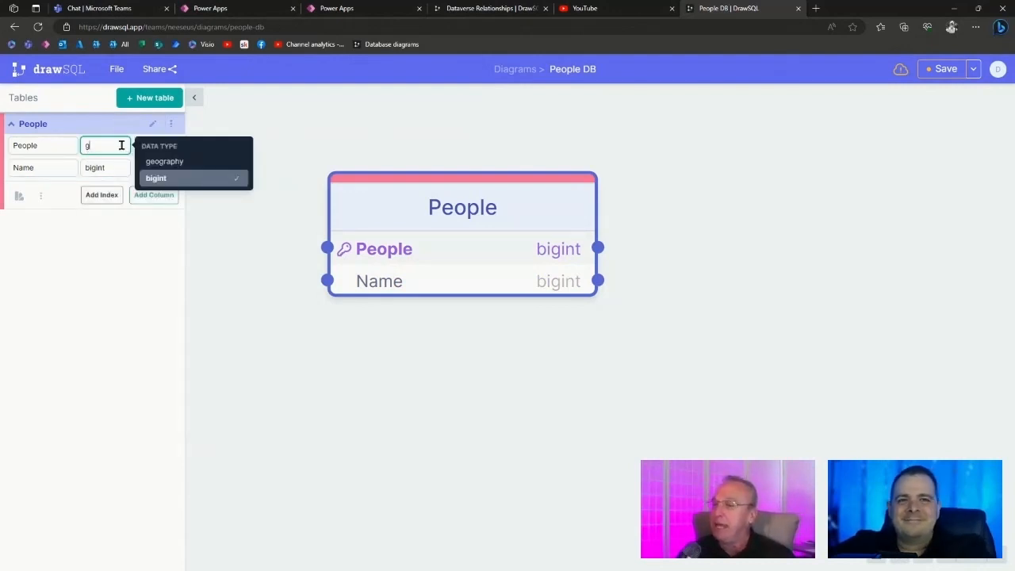
type("ud")
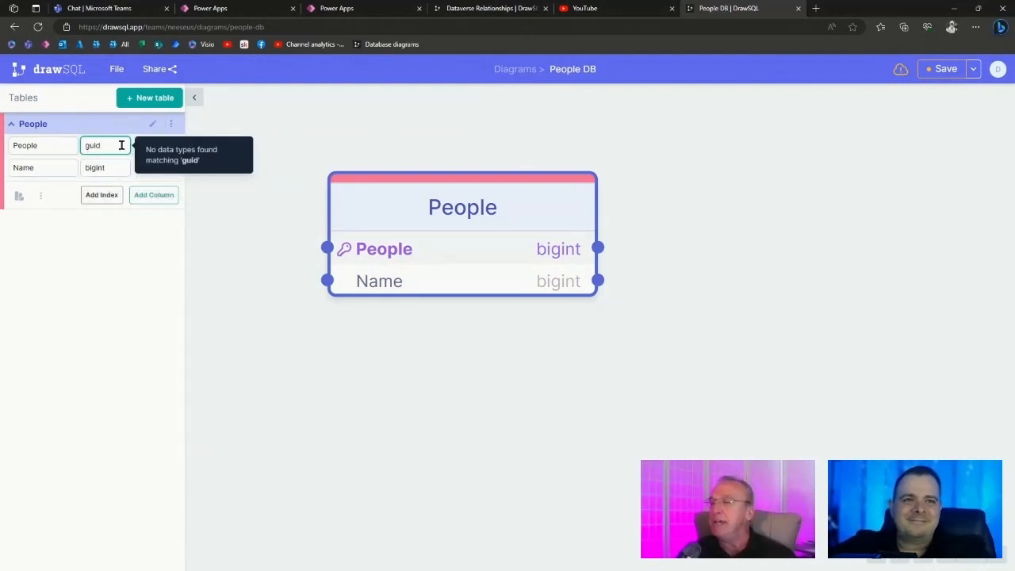
key("Escape")
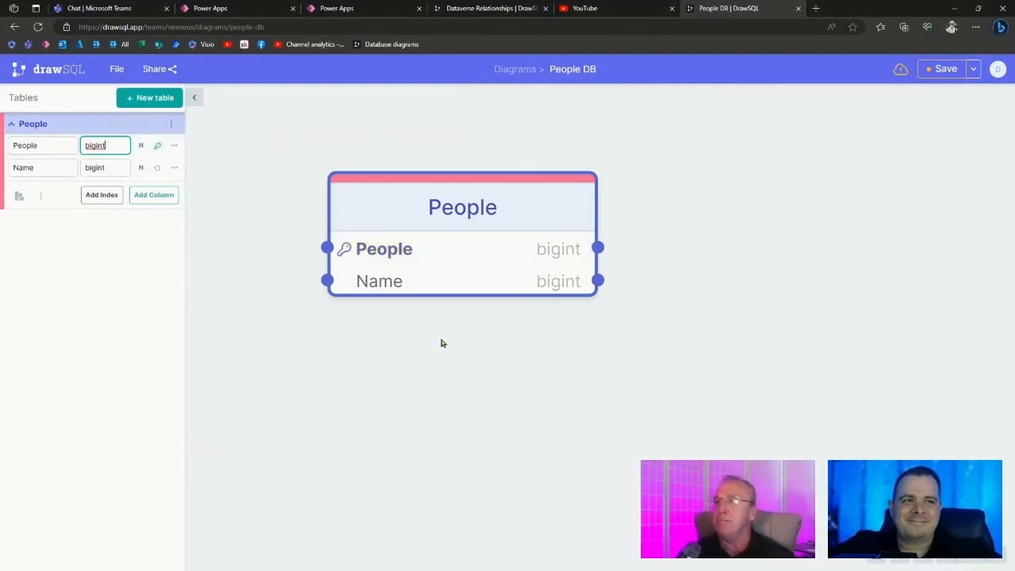
left_click(588, 401)
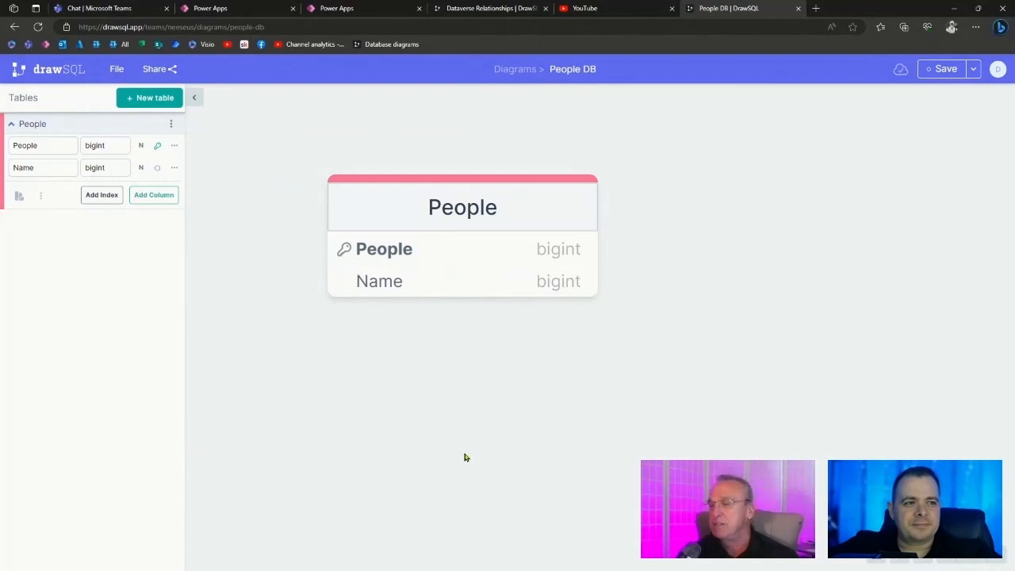
Set the data type of the People table's Name column to varchar.
left_click(528, 290)
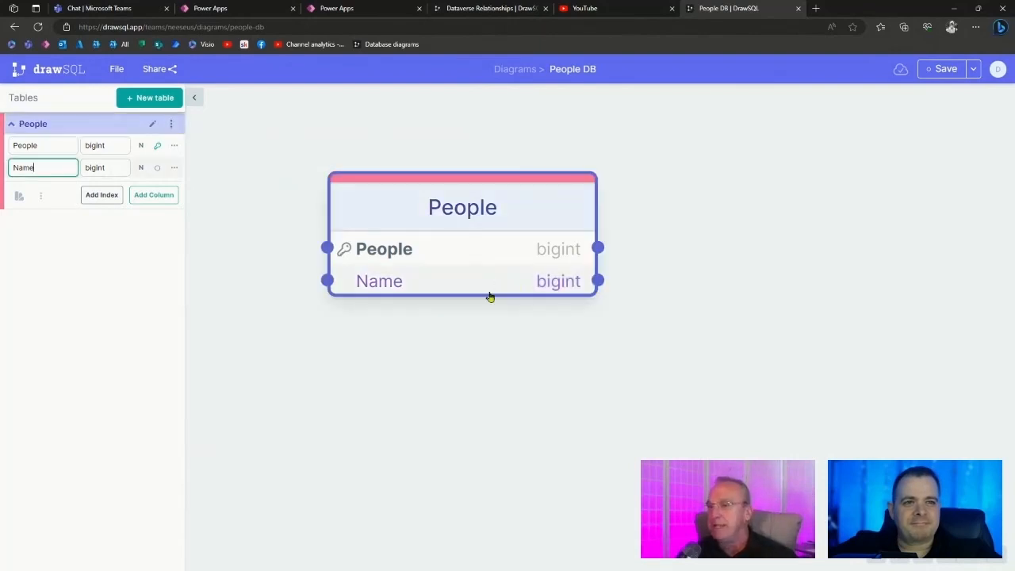
double_click(113, 166)
type("varchar")
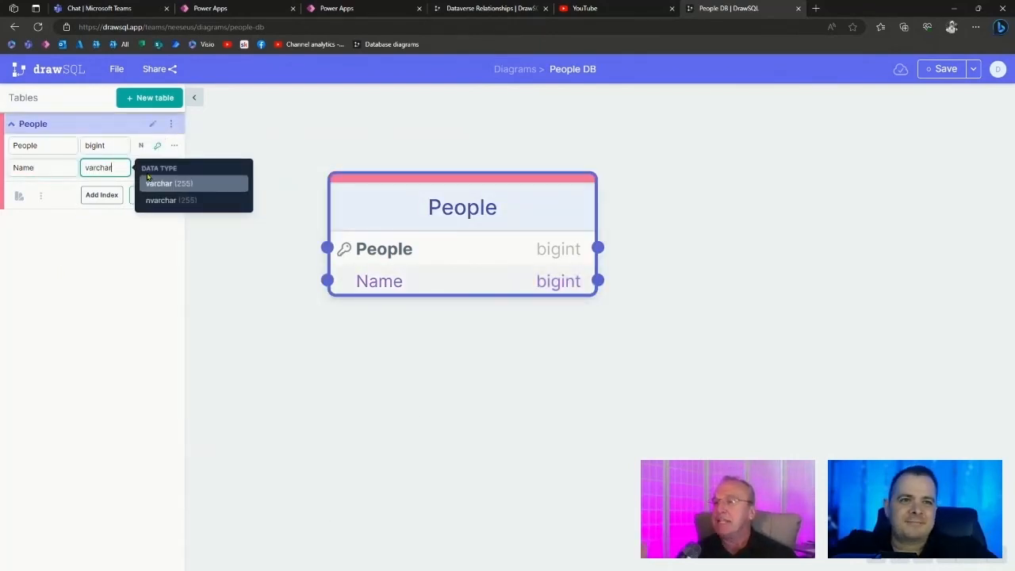
left_click(165, 183)
left_click(454, 408)
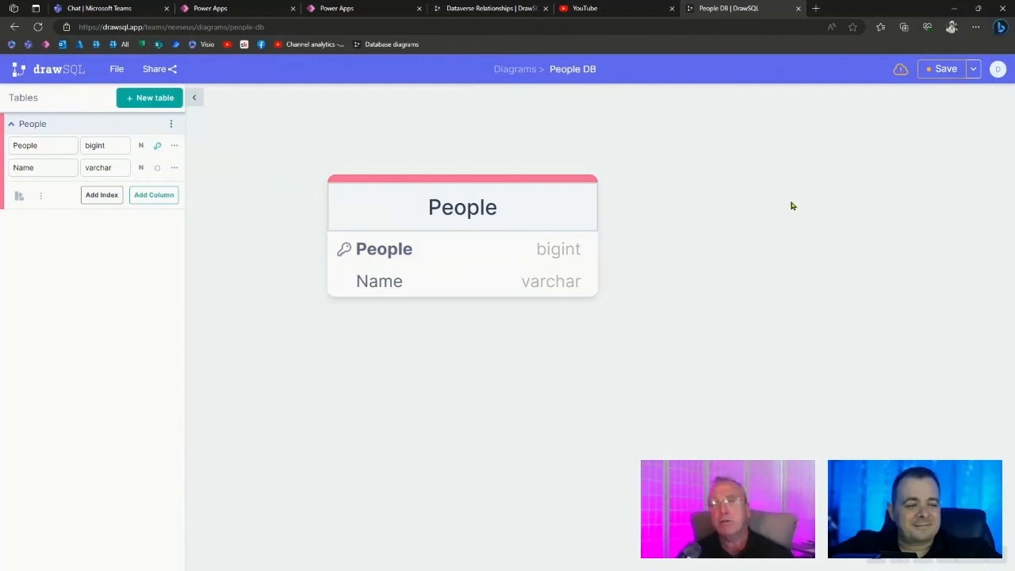
Add a second table to the diagram and place it to the right of the People table.
left_click(148, 98)
left_click_drag(349, 145, 776, 219)
left_click_drag(559, 480, 482, 454)
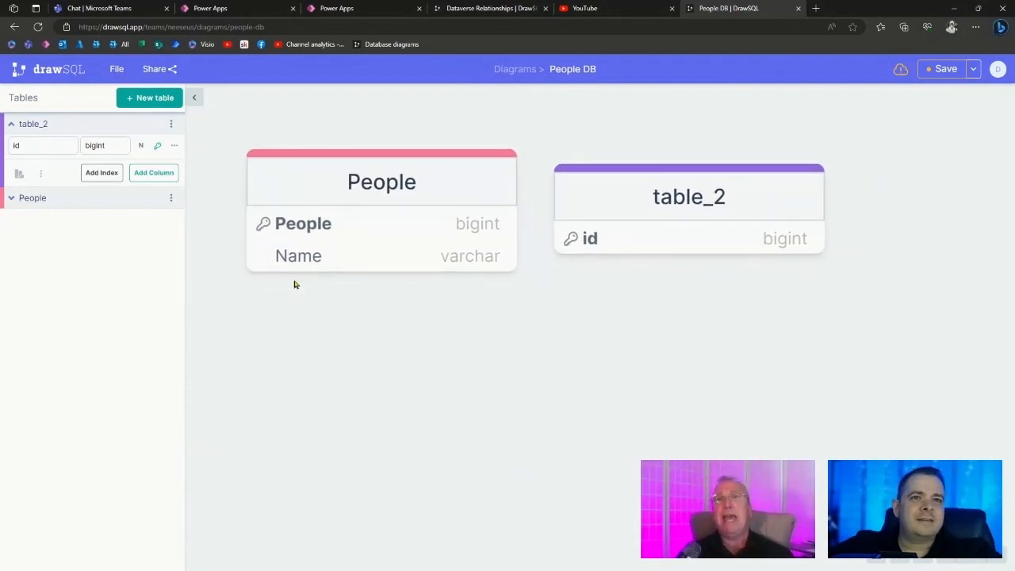
Rename the second table as Services.
left_click(46, 129)
left_click(141, 124)
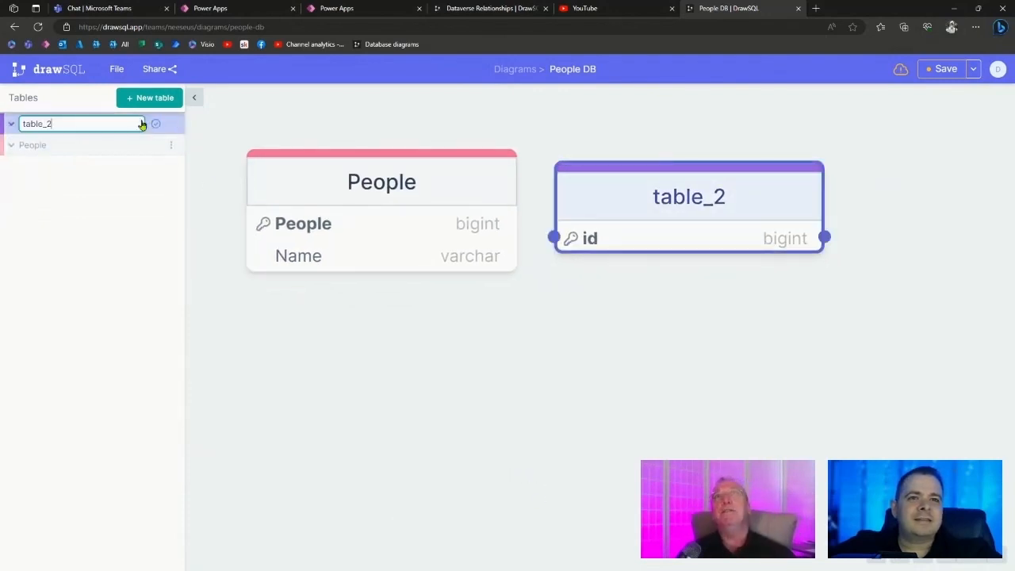
left_click_drag(34, 125, 124, 125)
type("Services")
key("Return")
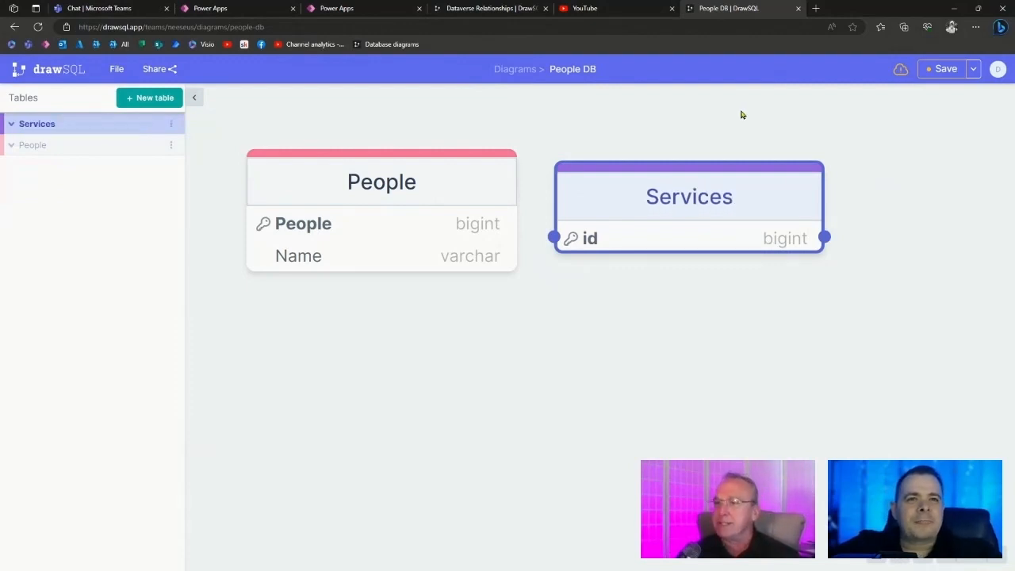
Expand the Services table's column list and rename its id key column as Services.
left_click(170, 125)
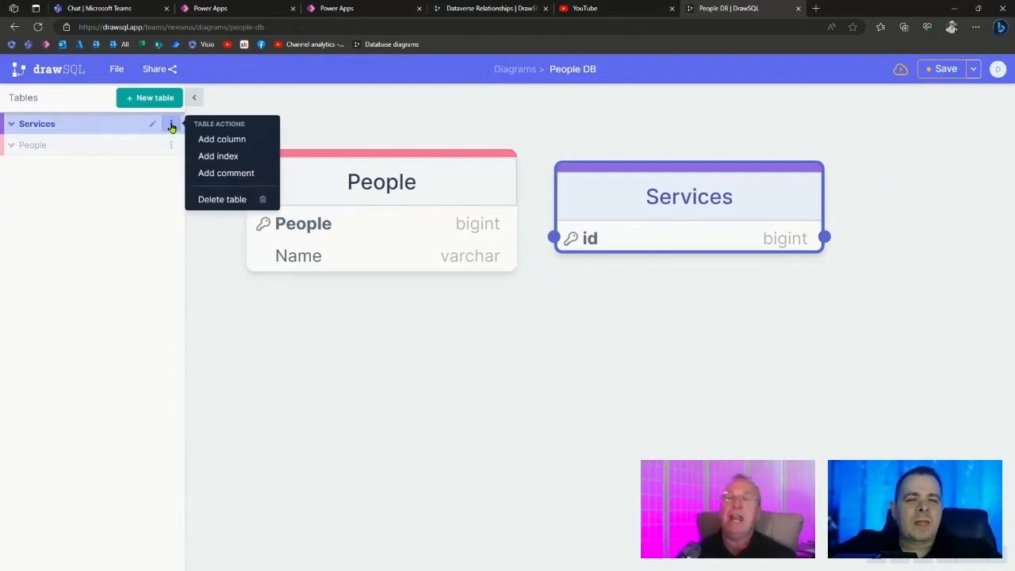
left_click(21, 125)
left_click(46, 150)
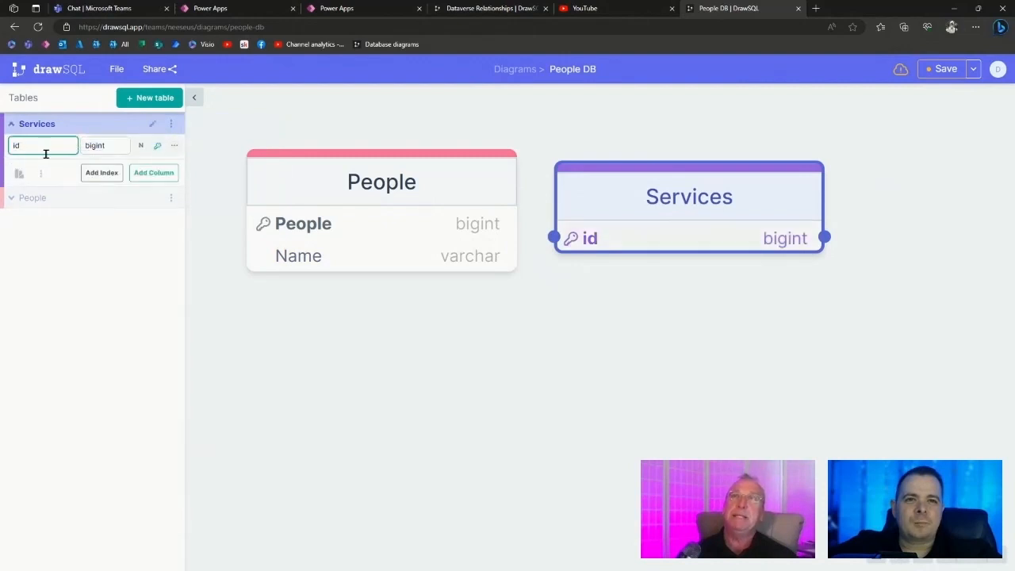
double_click(46, 146)
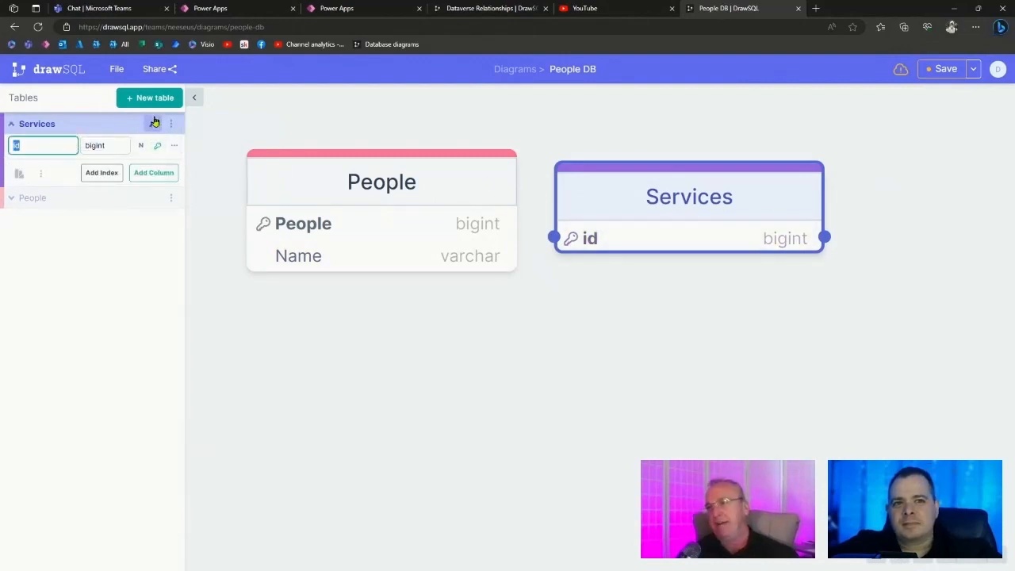
type("Se")
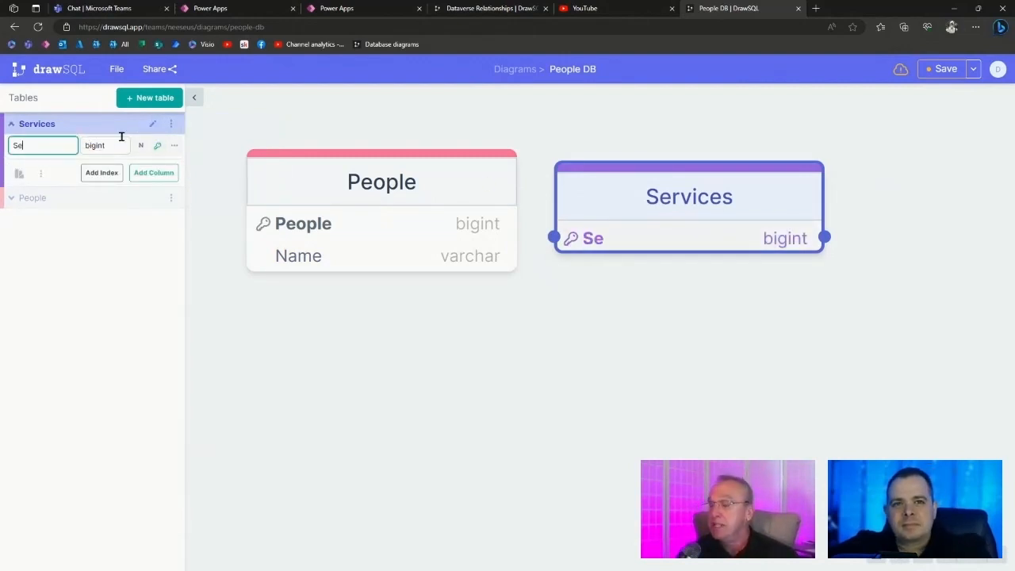
type("rvices")
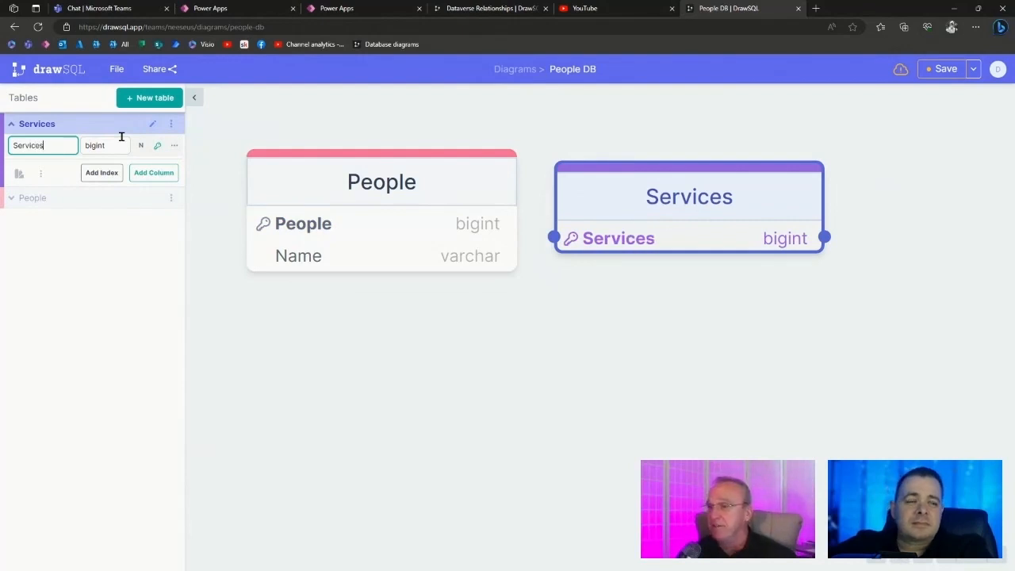
left_click(408, 349)
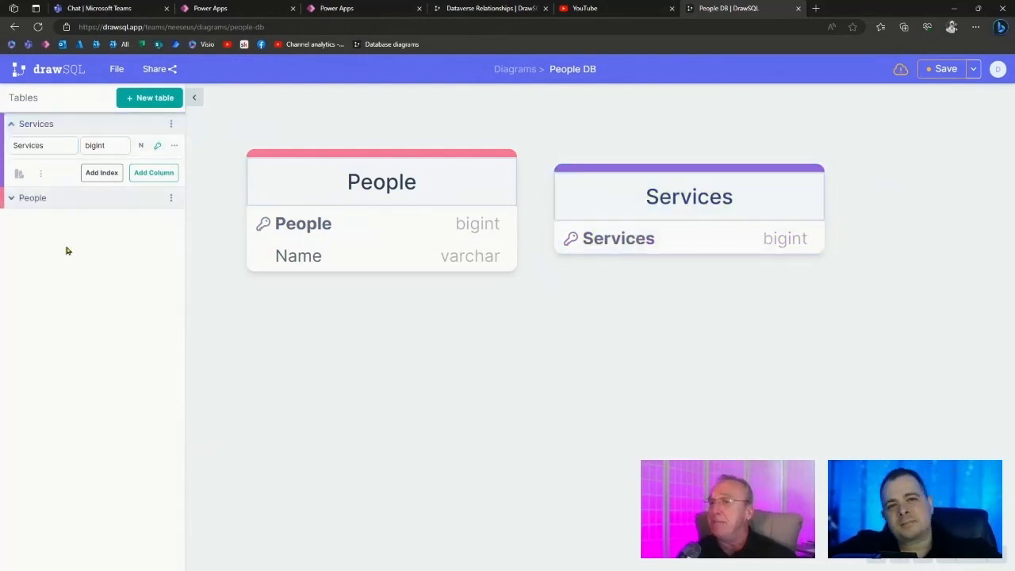
Align the Services table level with the People table and add a column called Name to it.
left_click(153, 124)
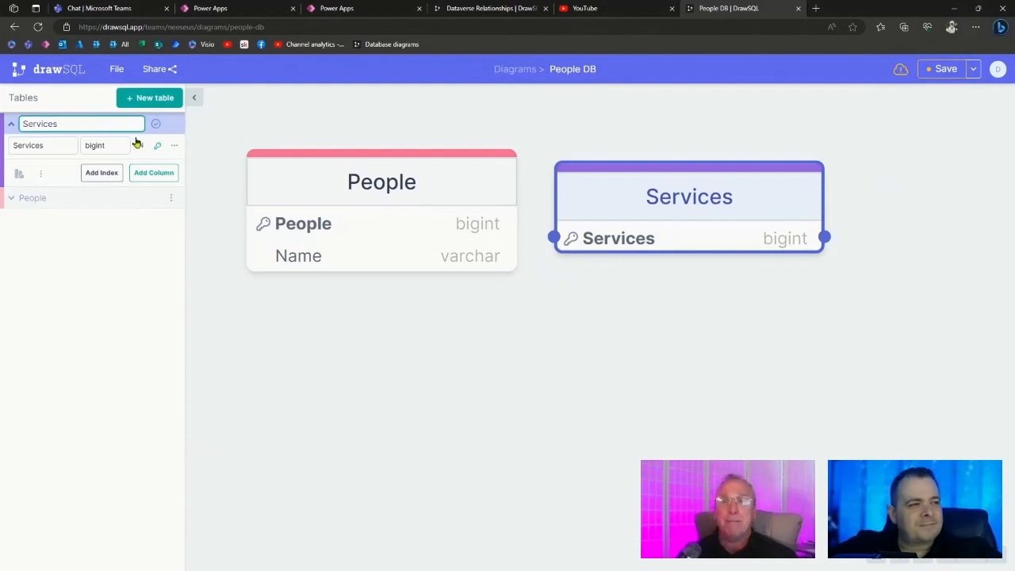
left_click_drag(651, 199, 653, 184)
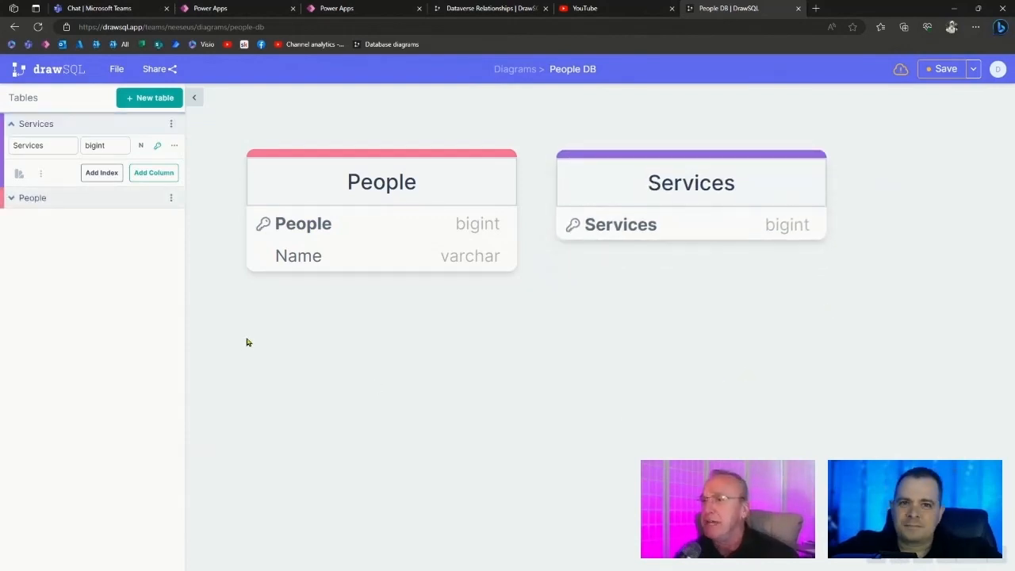
left_click(57, 145)
left_click(165, 174)
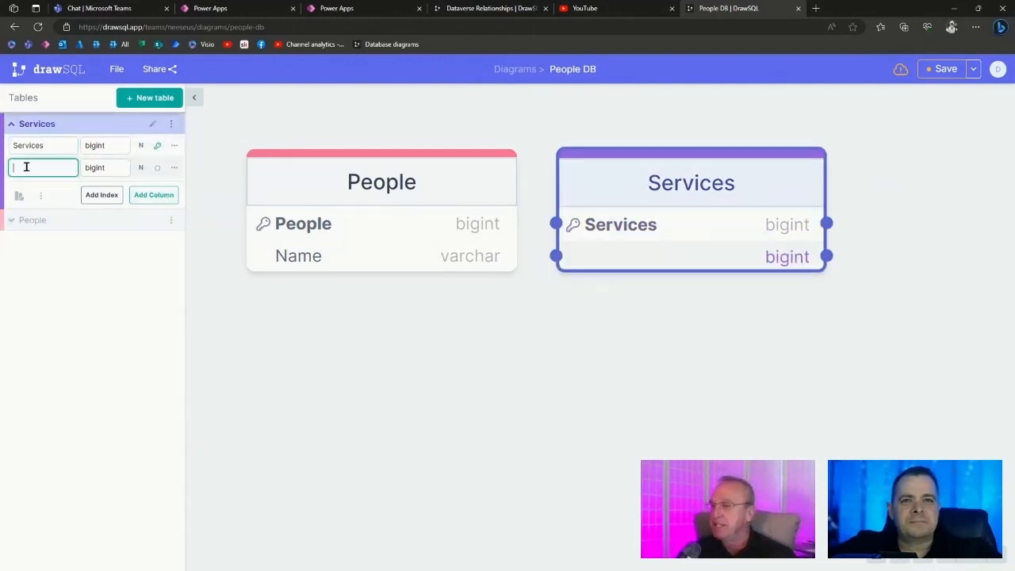
type("Name")
key("Return")
left_click(619, 421)
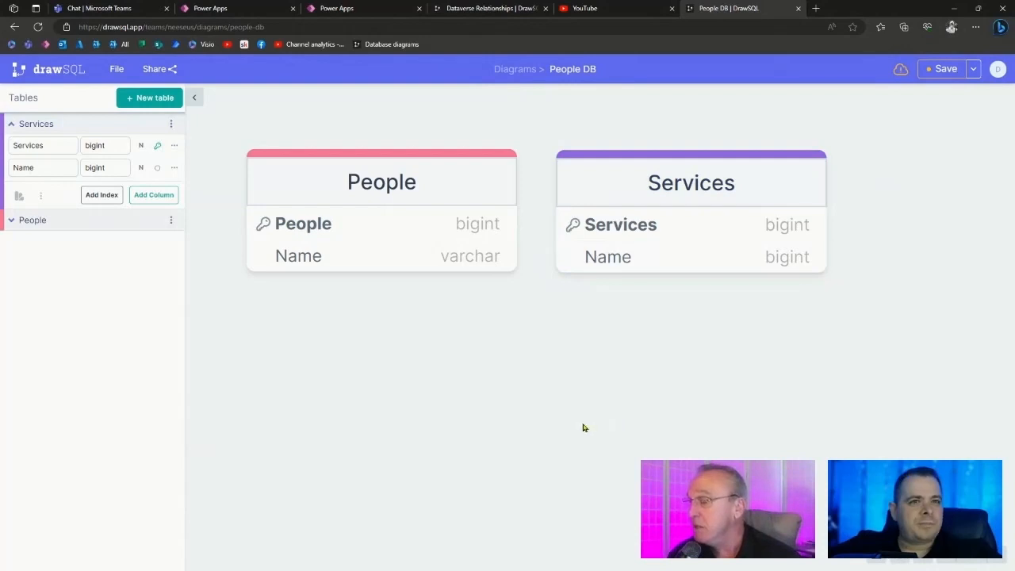
Rename the Services table and its key column to the singular Service.
left_click(156, 124)
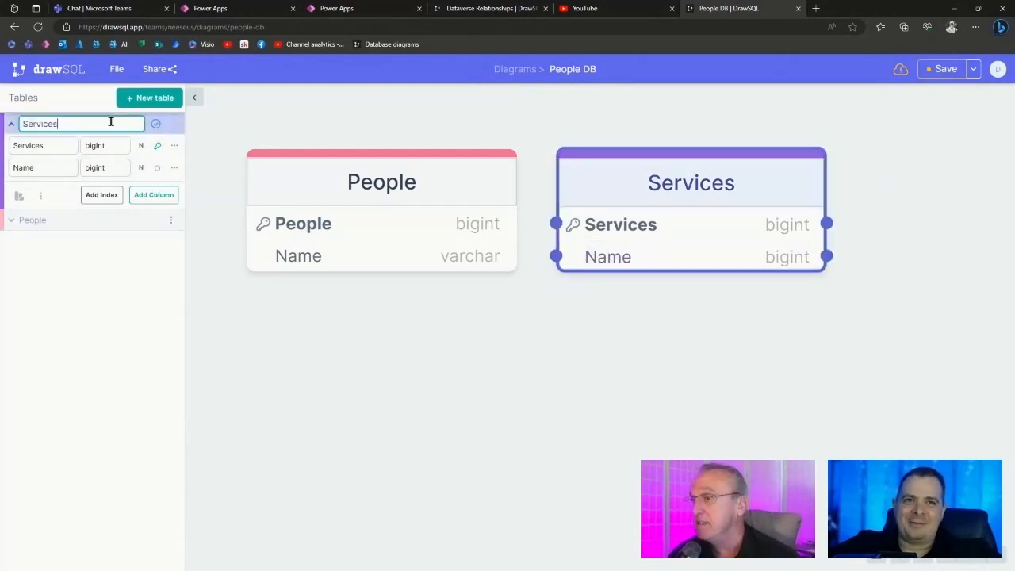
key("BackSpace")
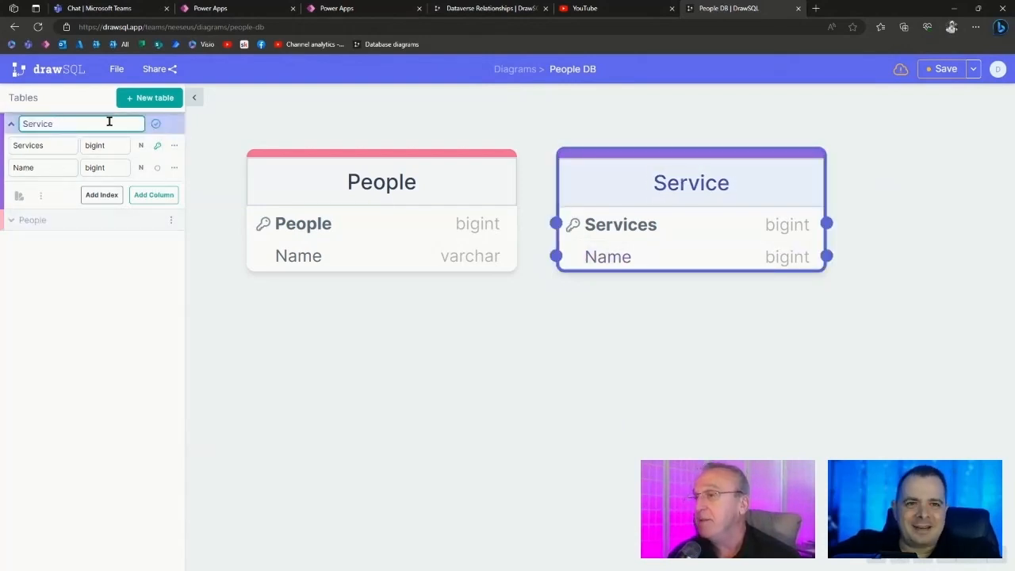
left_click(66, 144)
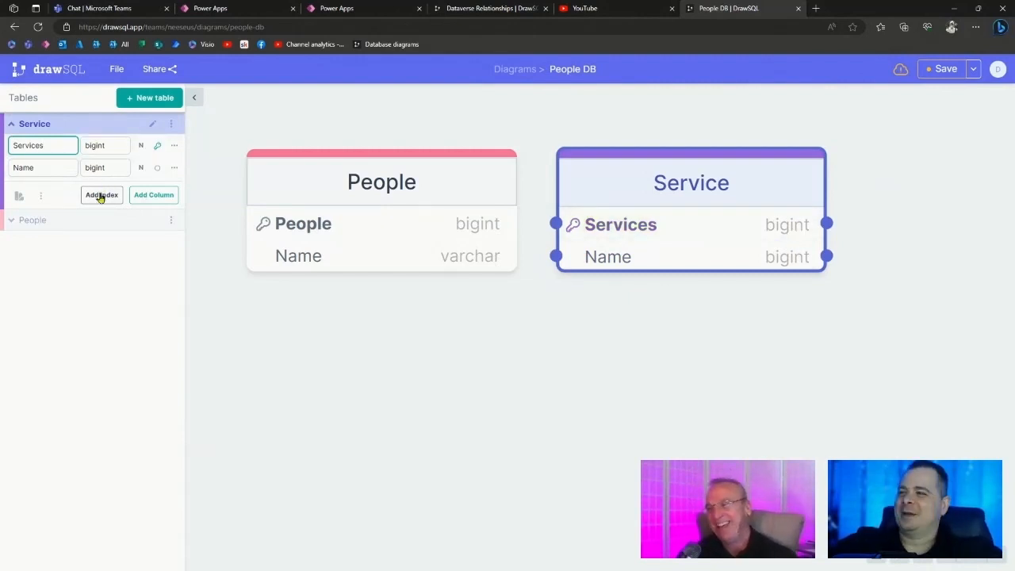
key("BackSpace")
left_click(653, 394)
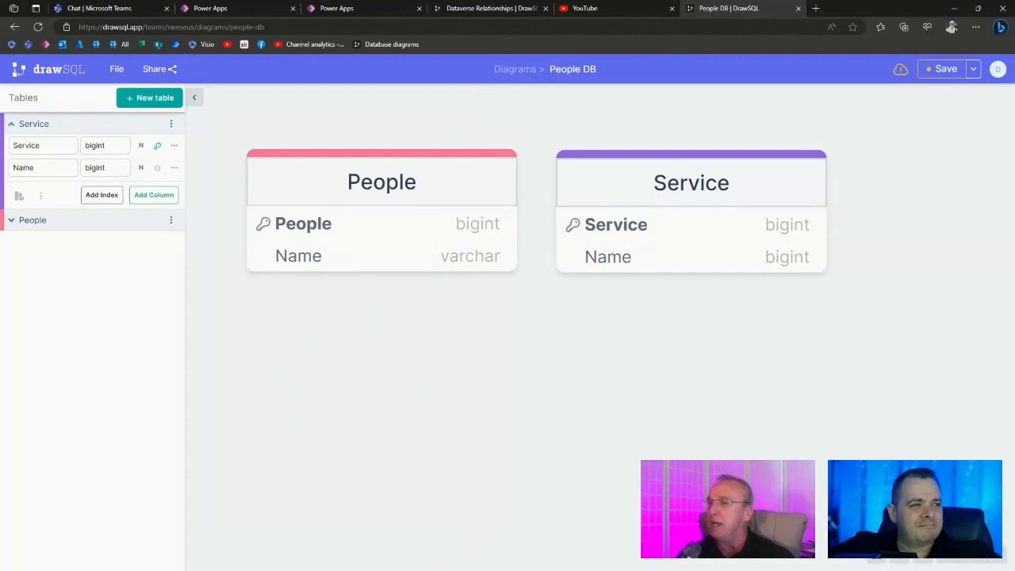
Set the data type of the Service table's Name column to varchar and save the diagram.
left_click(643, 269)
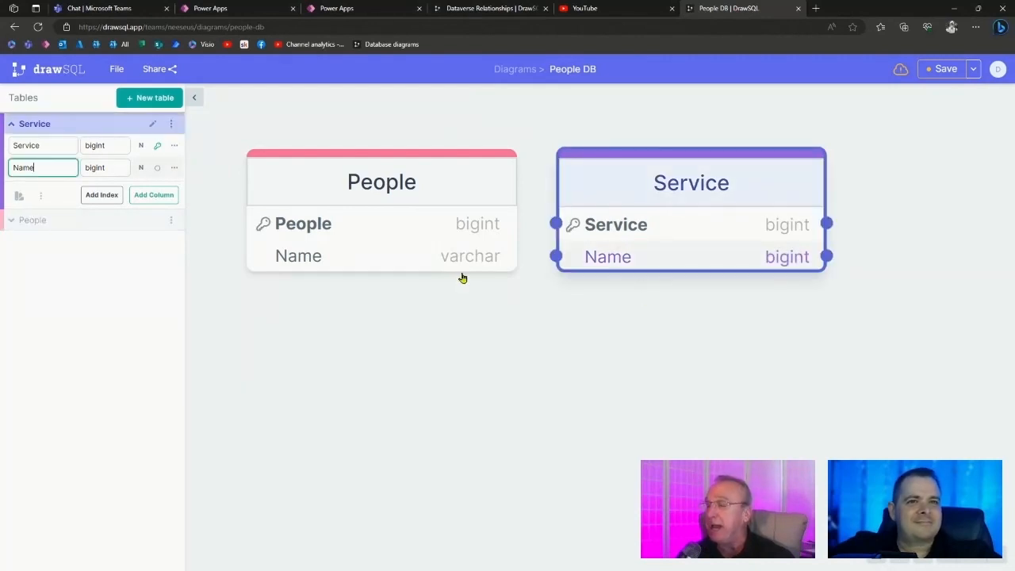
double_click(94, 167)
type("varchart")
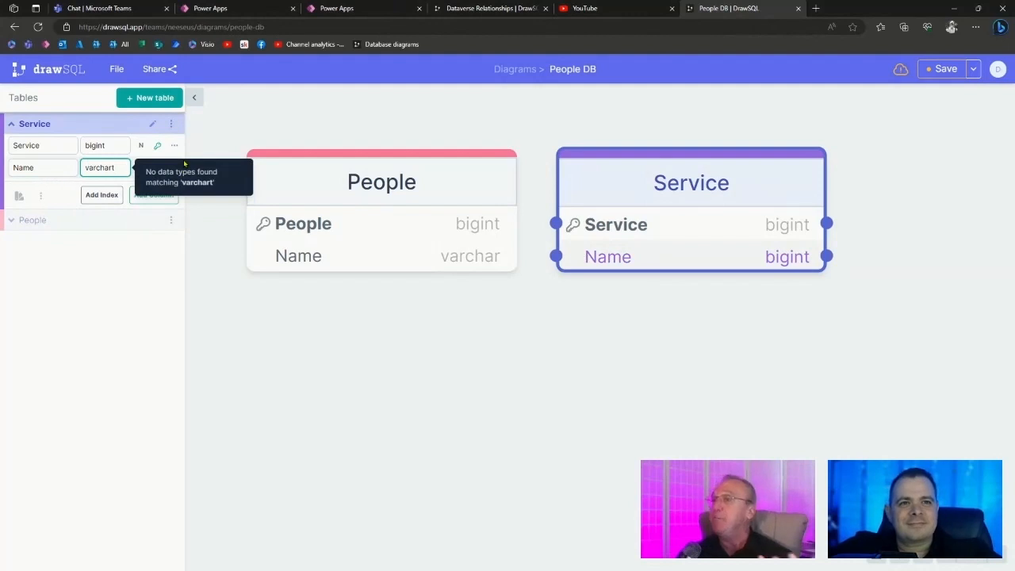
key("BackSpace")
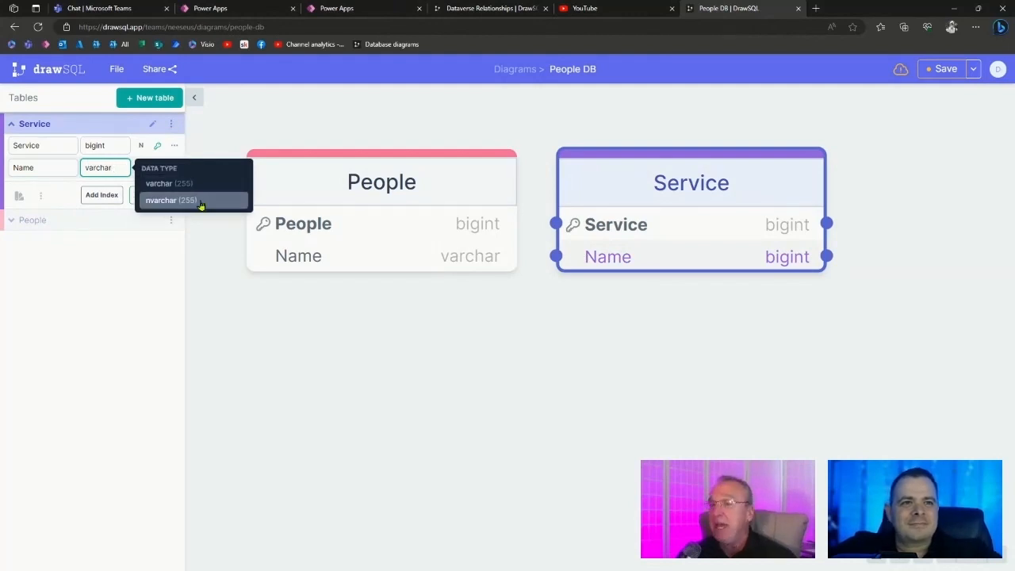
key("Return")
left_click(711, 334)
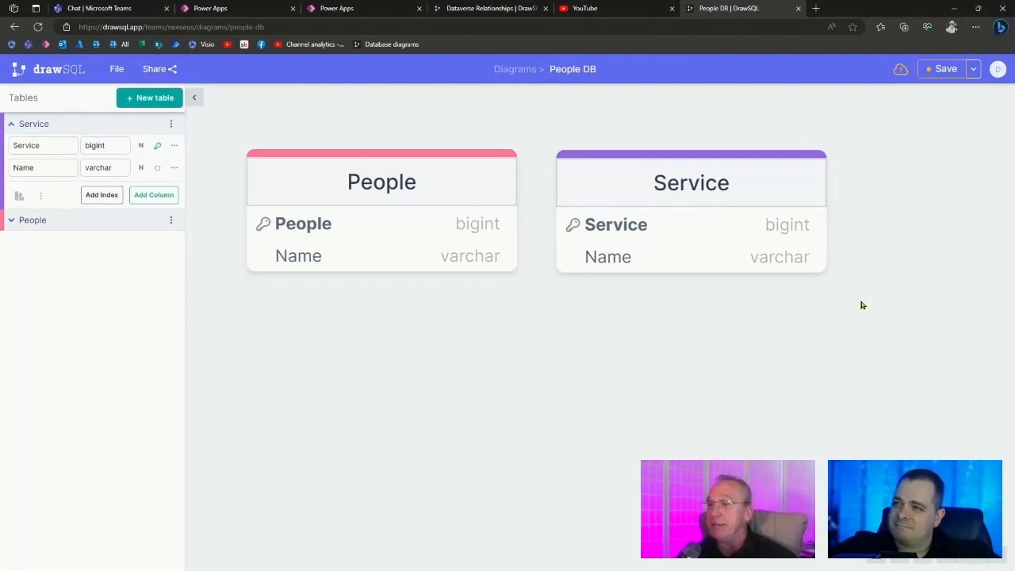
left_click(933, 71)
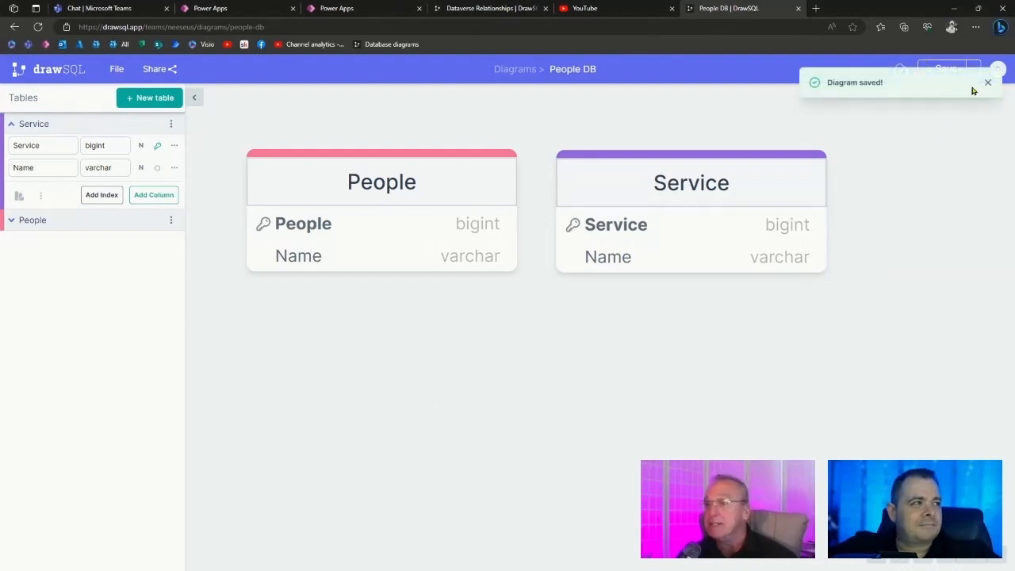
left_click(987, 84)
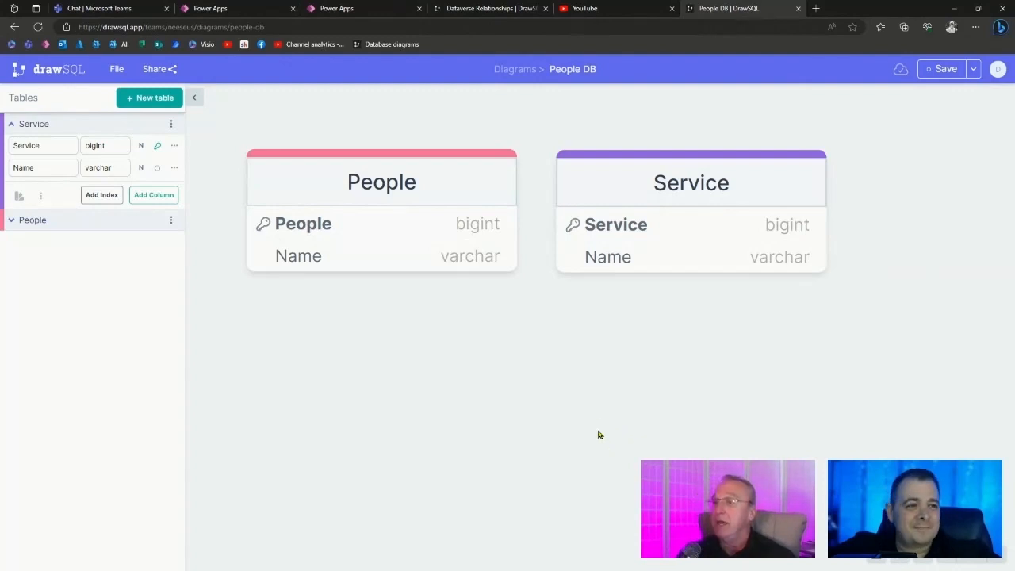
Change the data type of the People table's key column to uniqueidentifier.
left_click(464, 229)
double_click(118, 165)
right_click(117, 167)
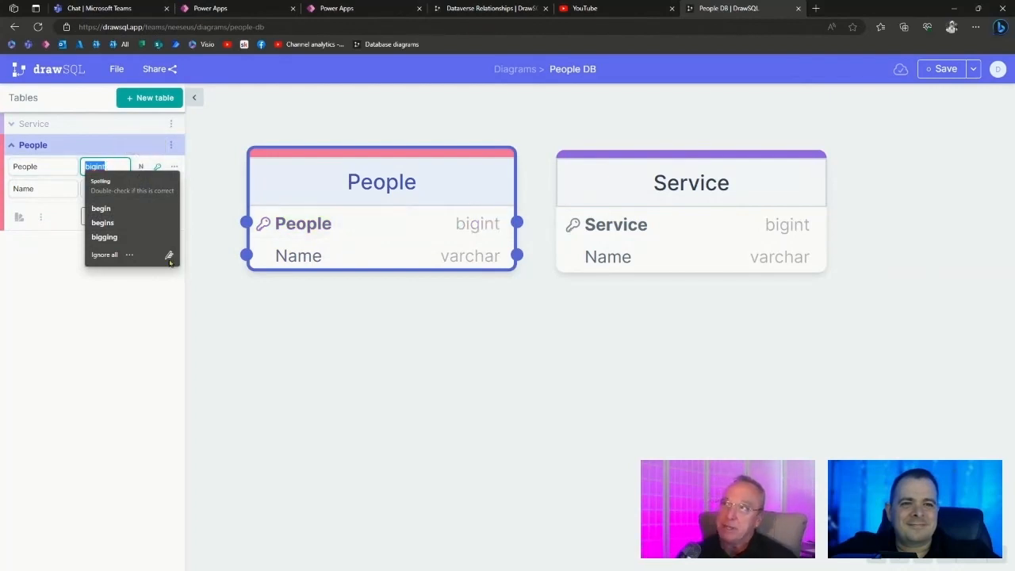
left_click(109, 166)
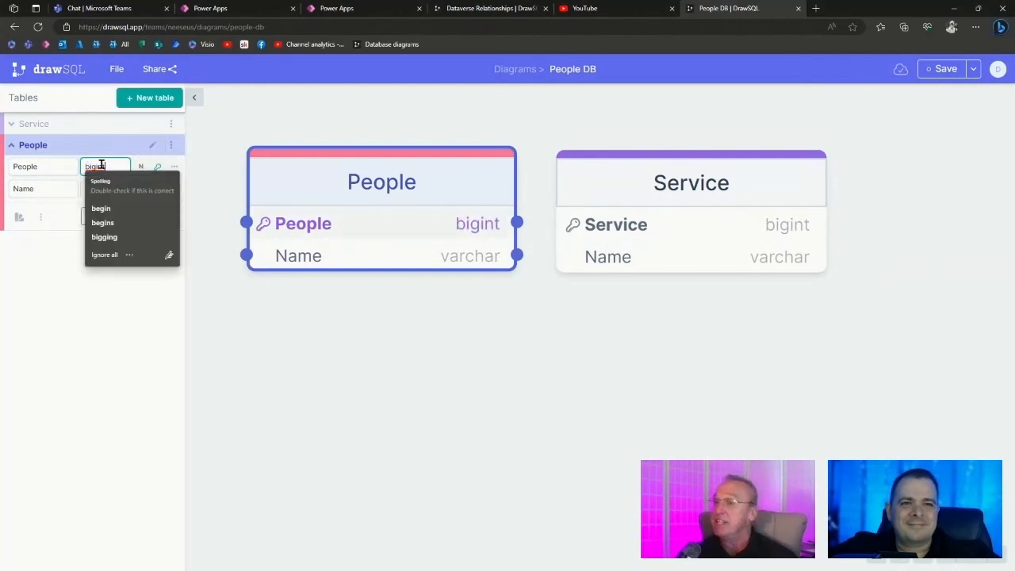
double_click(101, 166)
type("g")
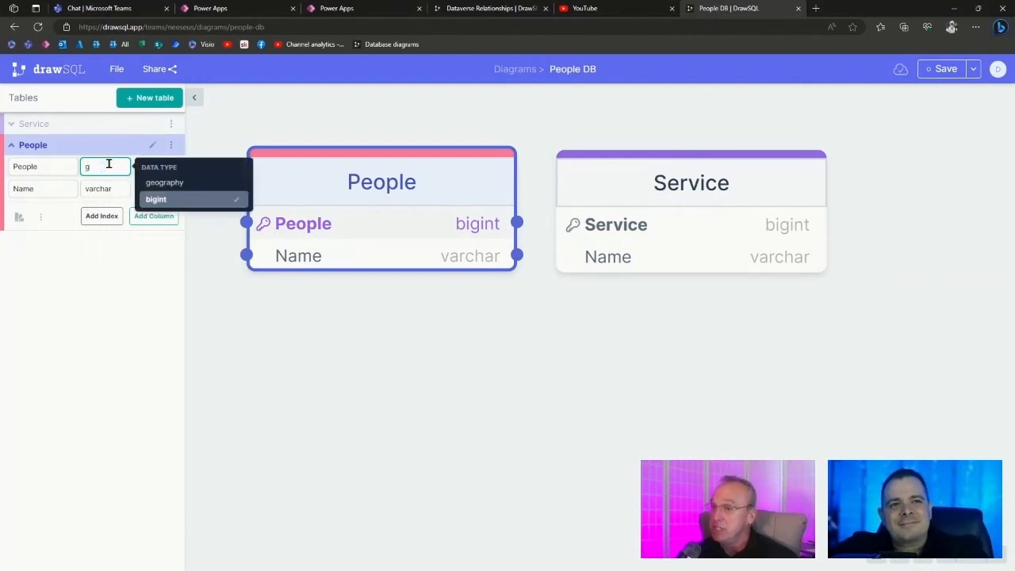
type("u")
key("BackSpace")
key("BackSpace")
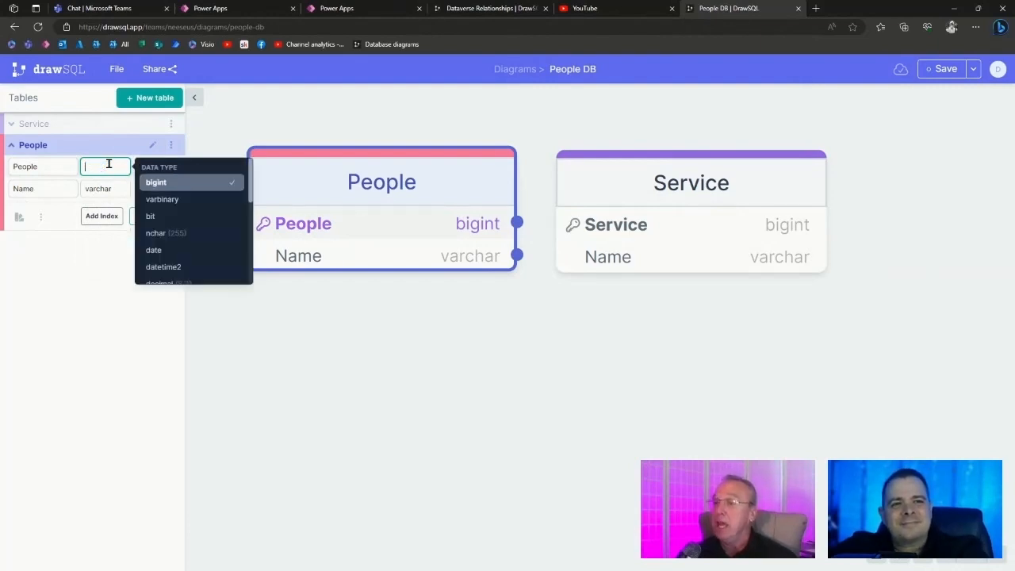
type("i")
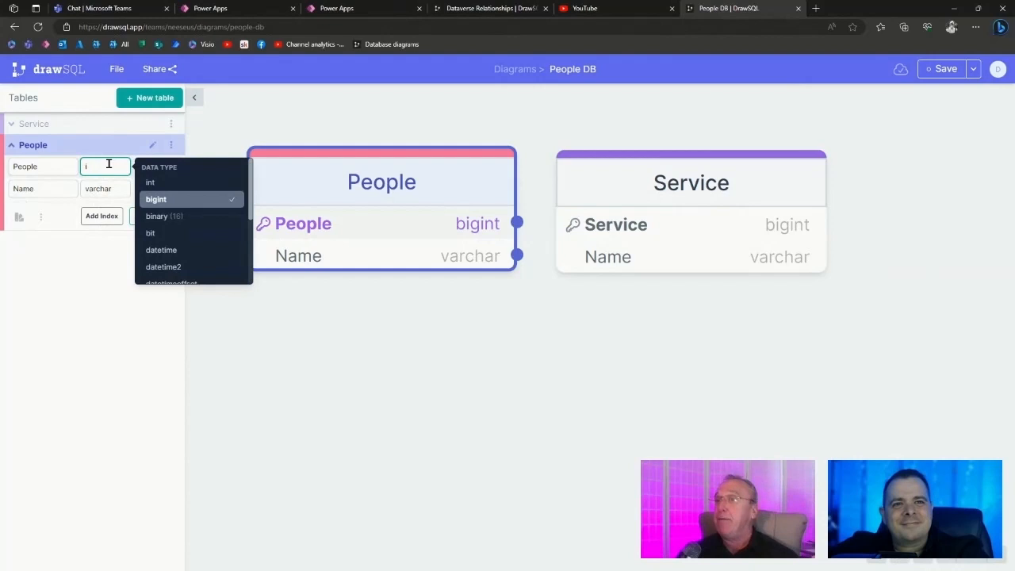
key("BackSpace")
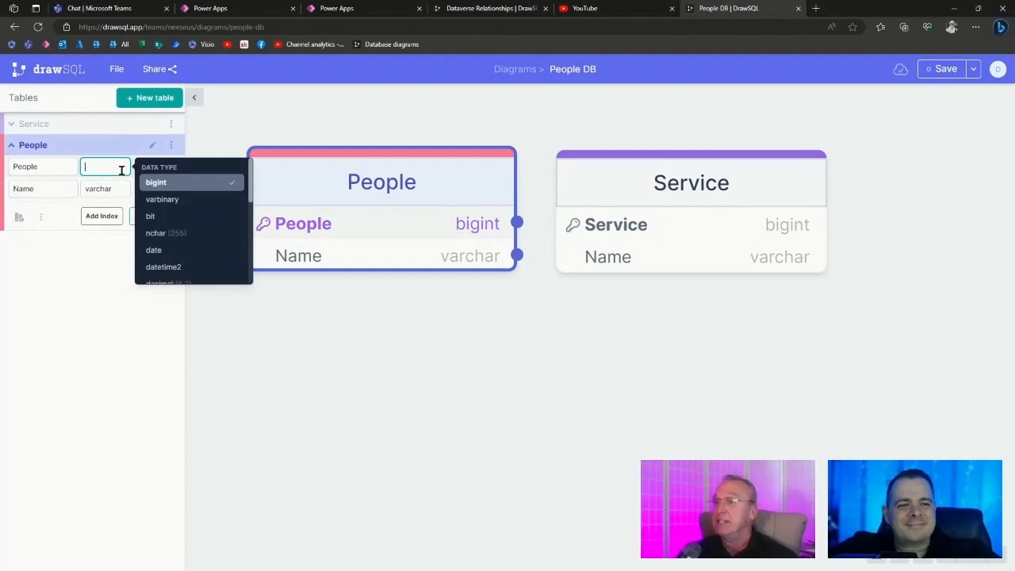
scroll(227, 228, "down", 2)
scroll(227, 228, "down", 3)
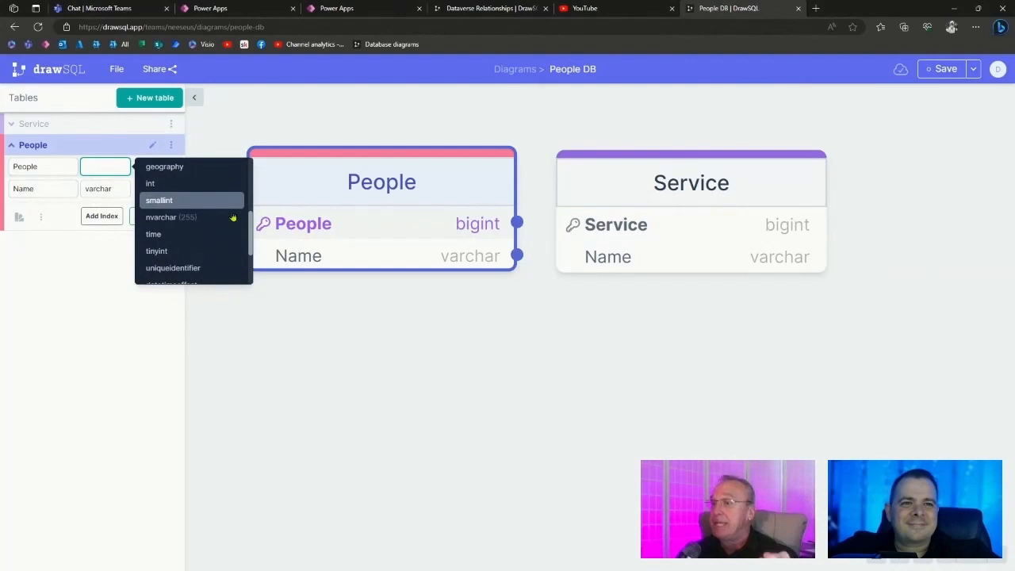
left_click(203, 269)
Copy the uniqueidentifier data type from the People key column to the Service table's key column.
double_click(109, 164)
key("ctrl+c")
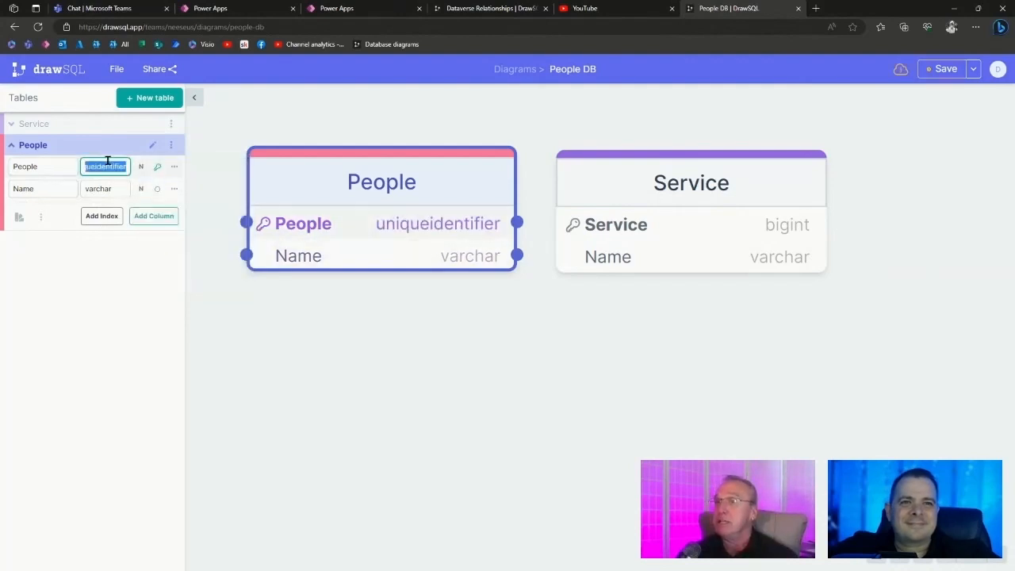
left_click(67, 126)
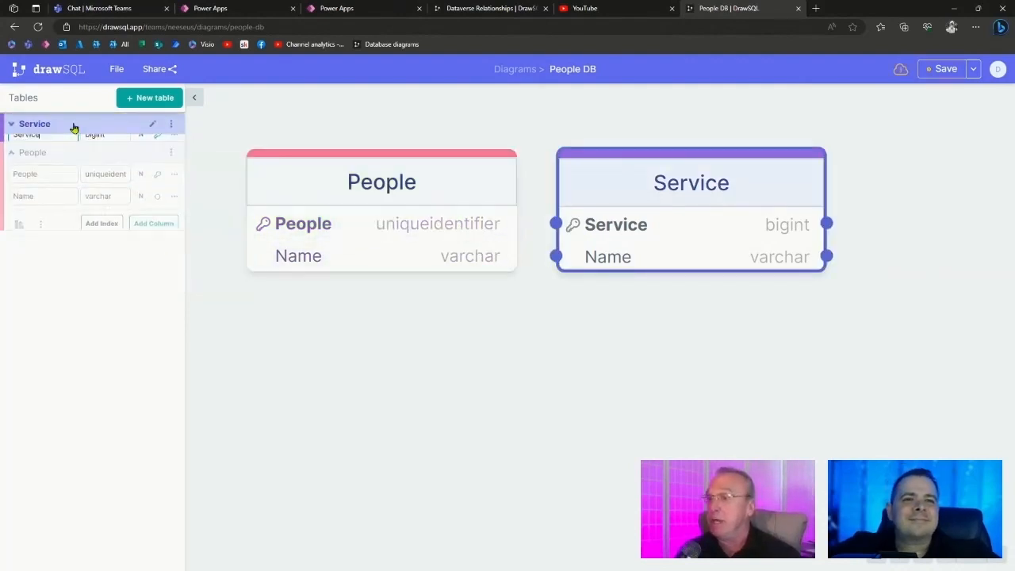
double_click(95, 146)
key("ctrl+v")
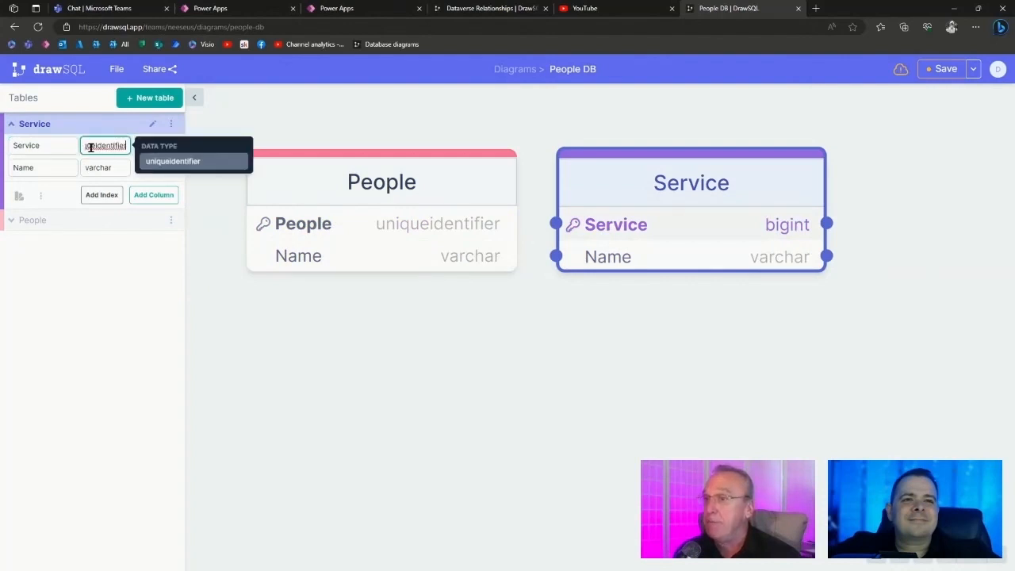
left_click(439, 358)
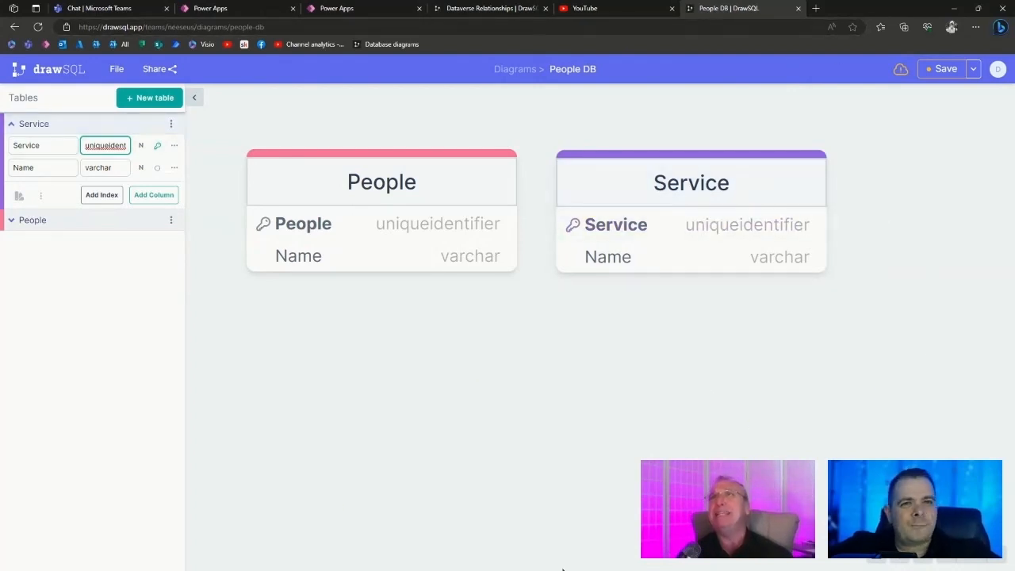
Collapse the table list and move the People and Service tables farther apart on the canvas.
left_click(141, 353)
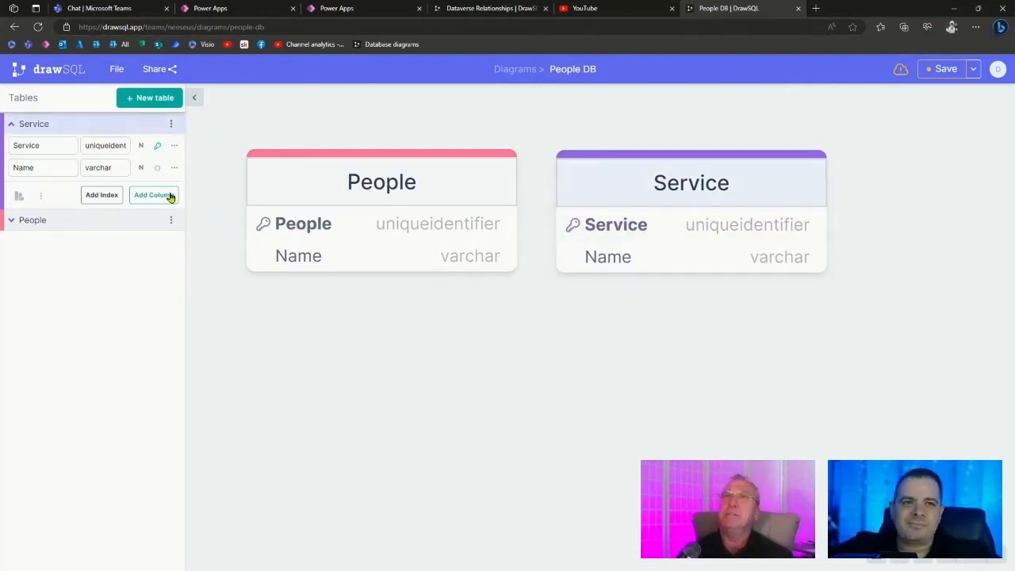
left_click(193, 97)
left_click_drag(553, 400, 457, 394)
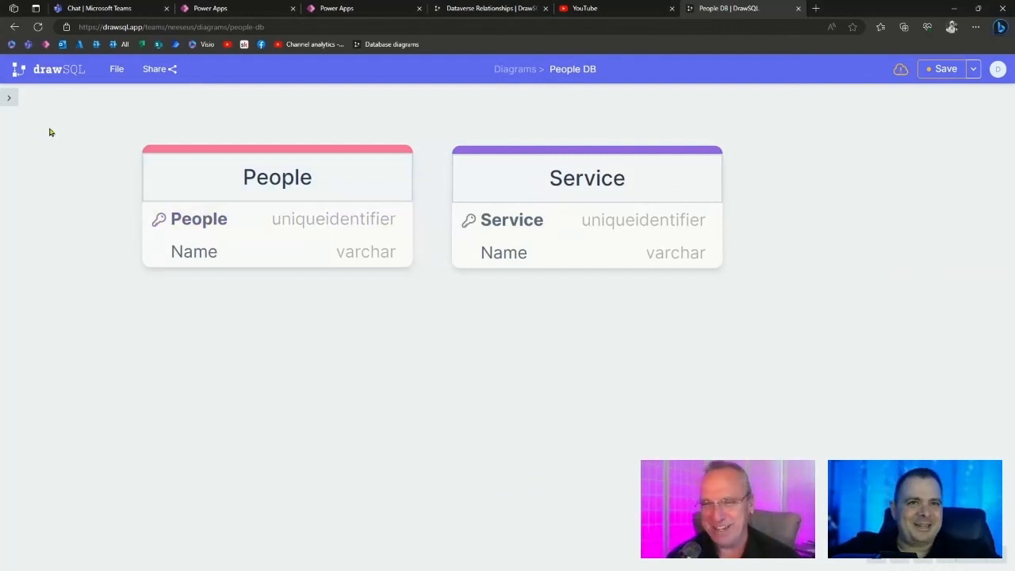
left_click_drag(427, 339, 518, 340)
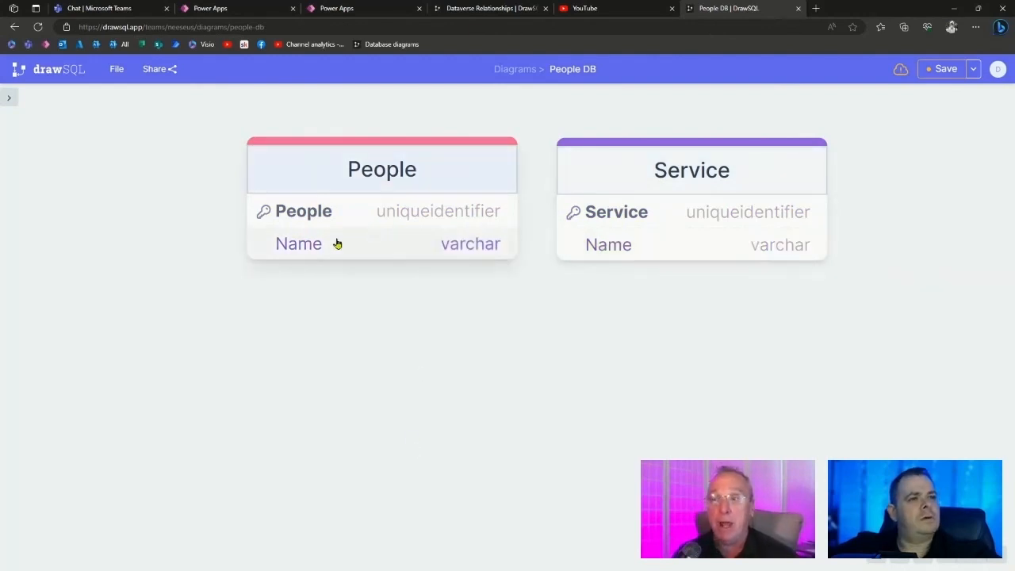
left_click_drag(449, 177, 341, 173)
left_click_drag(646, 172, 731, 170)
left_click_drag(332, 167, 262, 162)
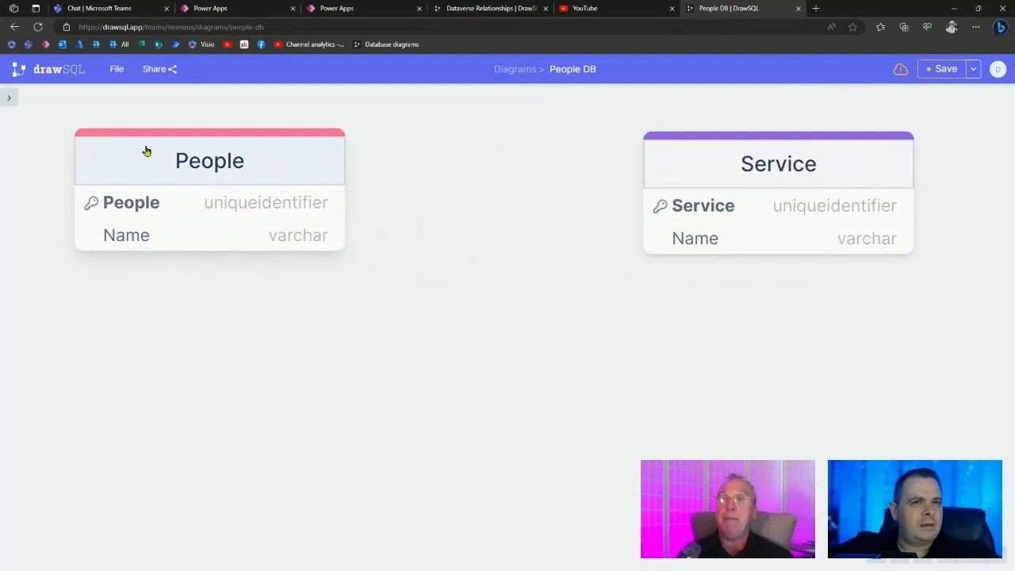
Reopen the table list, add a third table and place it below and between the People and Service tables.
left_click(9, 97)
left_click(151, 100)
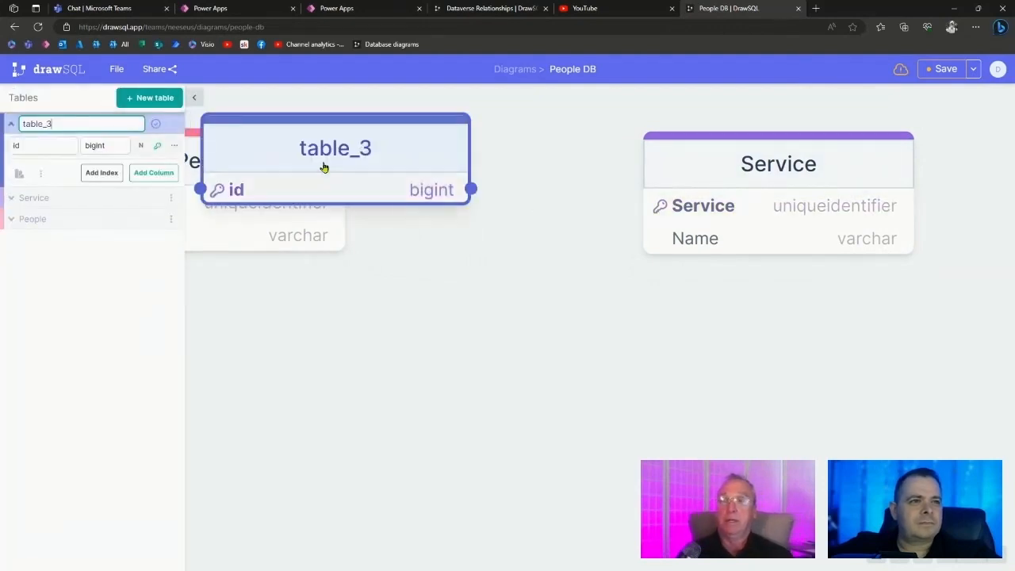
left_click(479, 335)
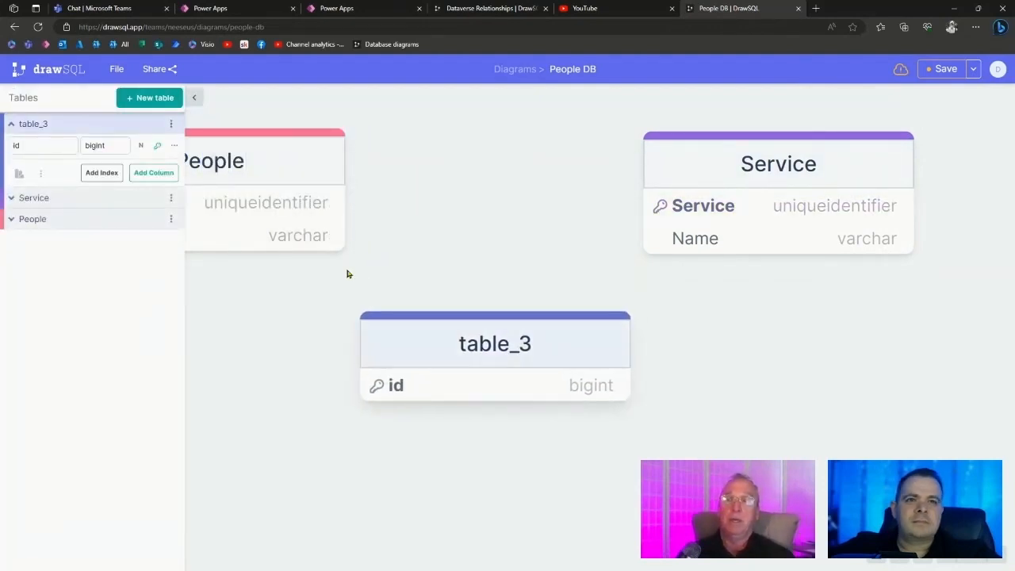
left_click(45, 125)
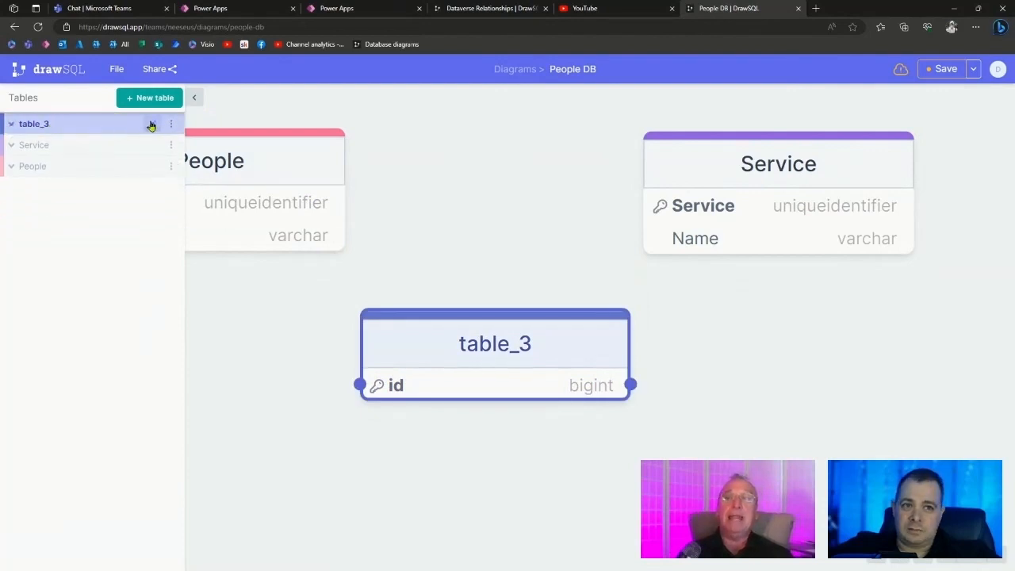
left_click(152, 124)
double_click(35, 124)
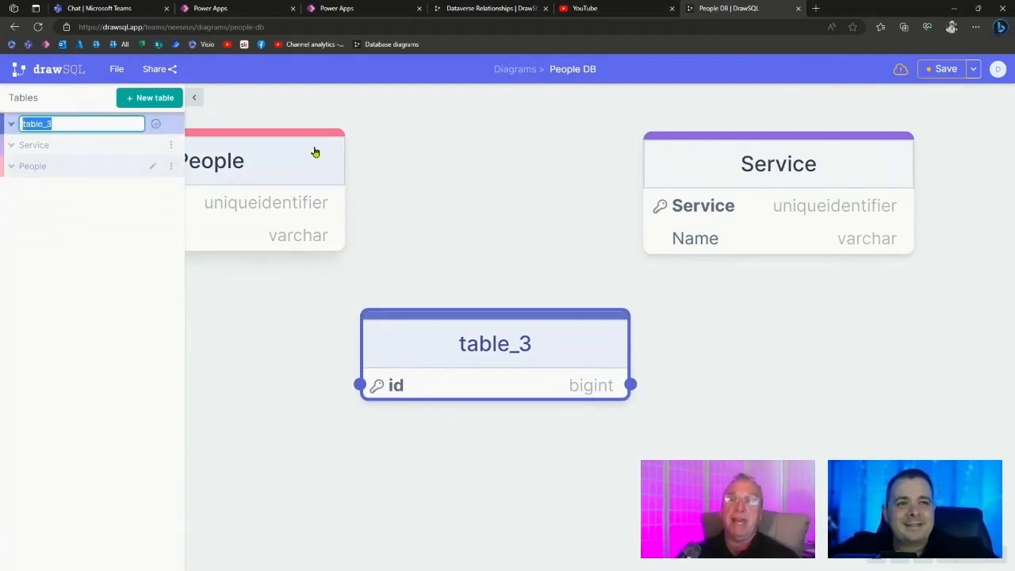
Move the People table clear of the table list and shift the Service table and third table slightly to the right.
left_click_drag(315, 152, 460, 165)
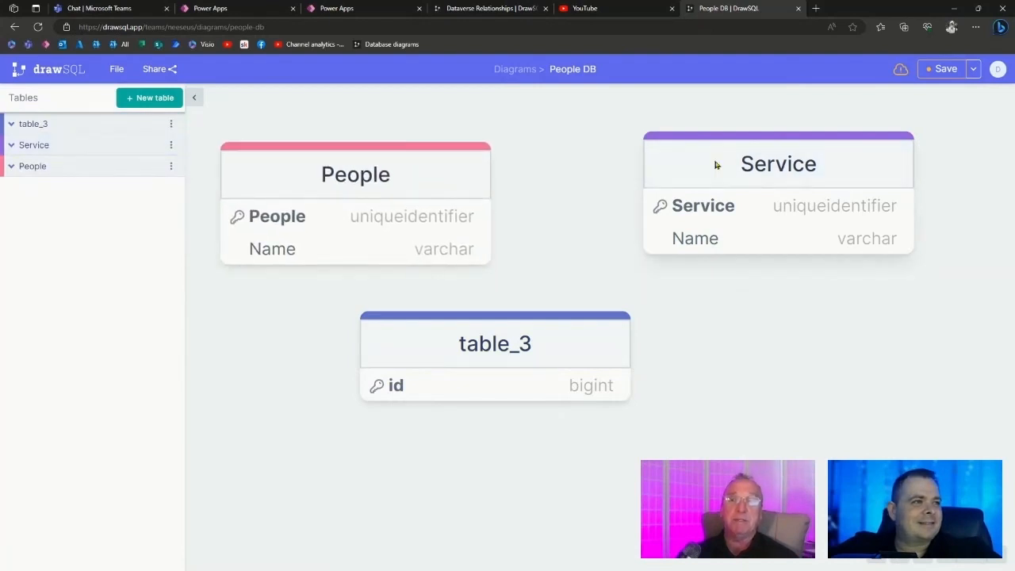
left_click_drag(717, 163, 732, 163)
left_click_drag(586, 352, 648, 367)
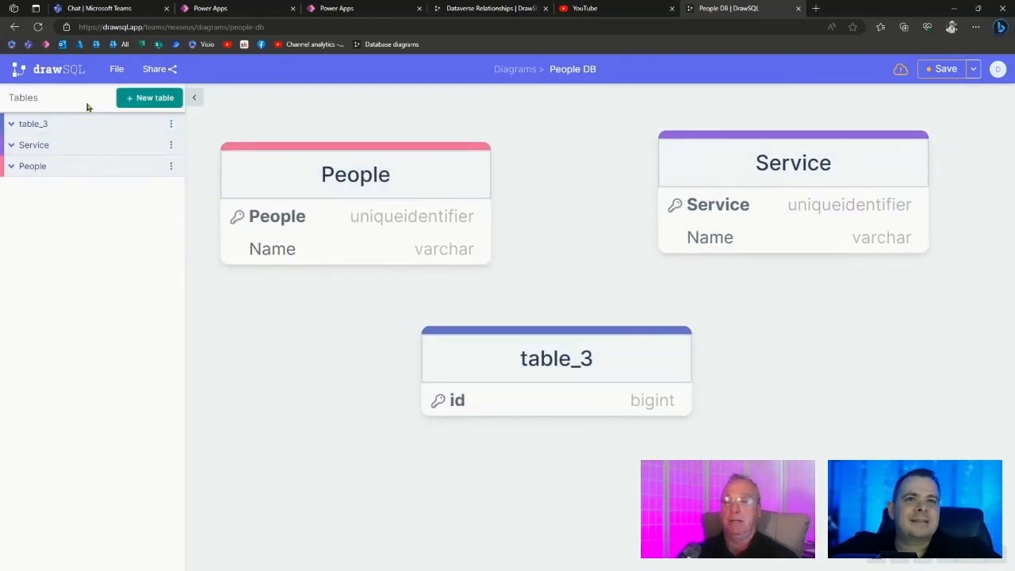
Rename the third table as PeopleServiceMap.
left_click(26, 125)
left_click(153, 124)
double_click(43, 127)
type("PeopleService")
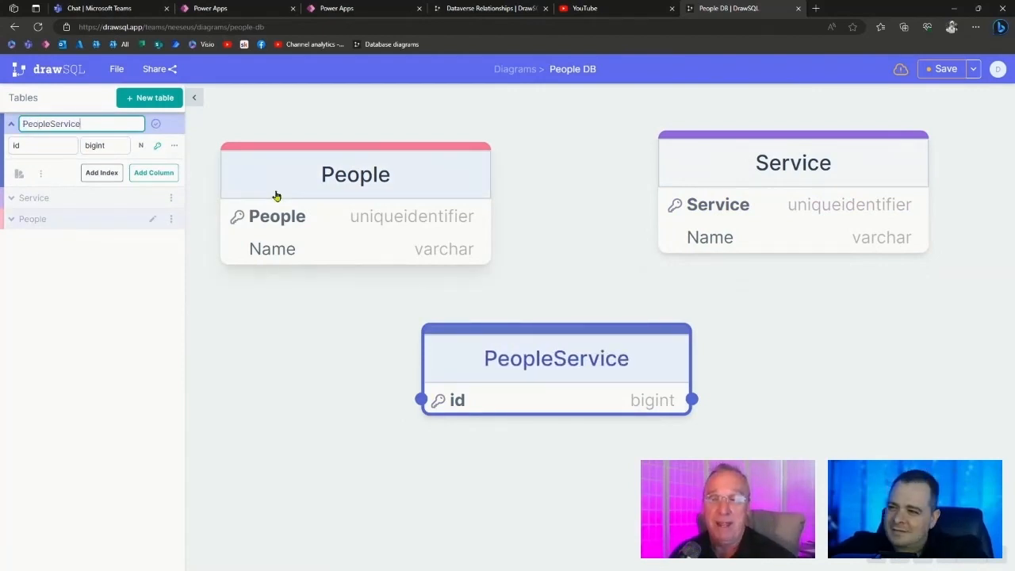
type("Map")
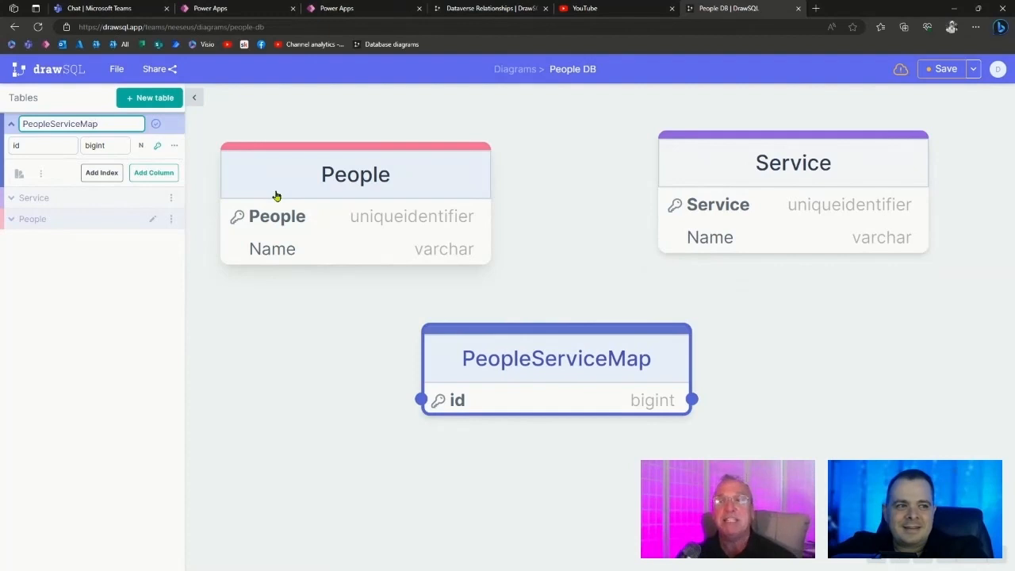
key("Return")
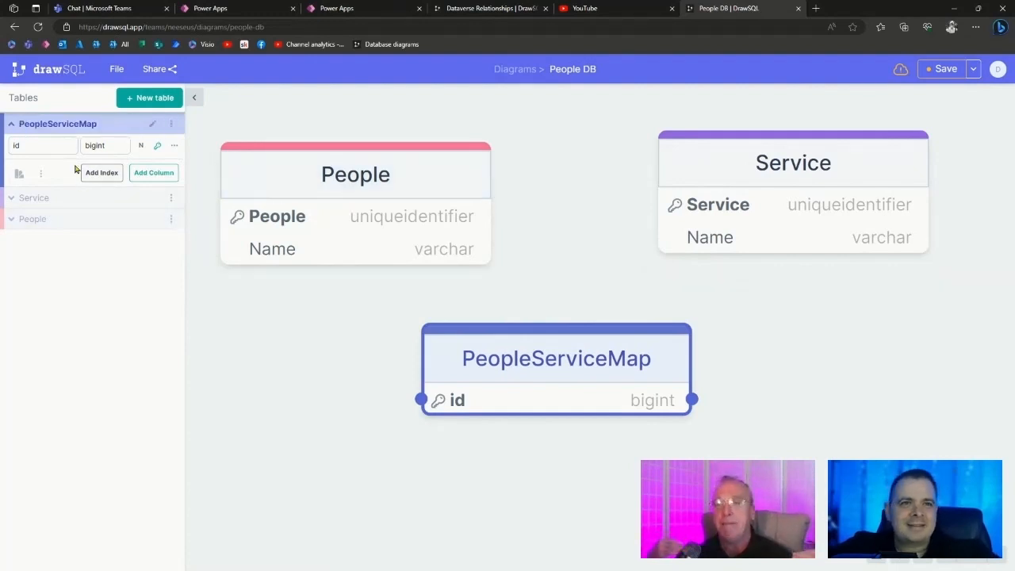
Rename the third table's id key column as PeopleServiceMap and set its data type to uniqueidentifier.
left_click(152, 123)
double_click(81, 125)
key("ctrl+c")
double_click(21, 145)
key("ctrl+v")
left_click(113, 145)
type("uniqueidentifier")
key("Return")
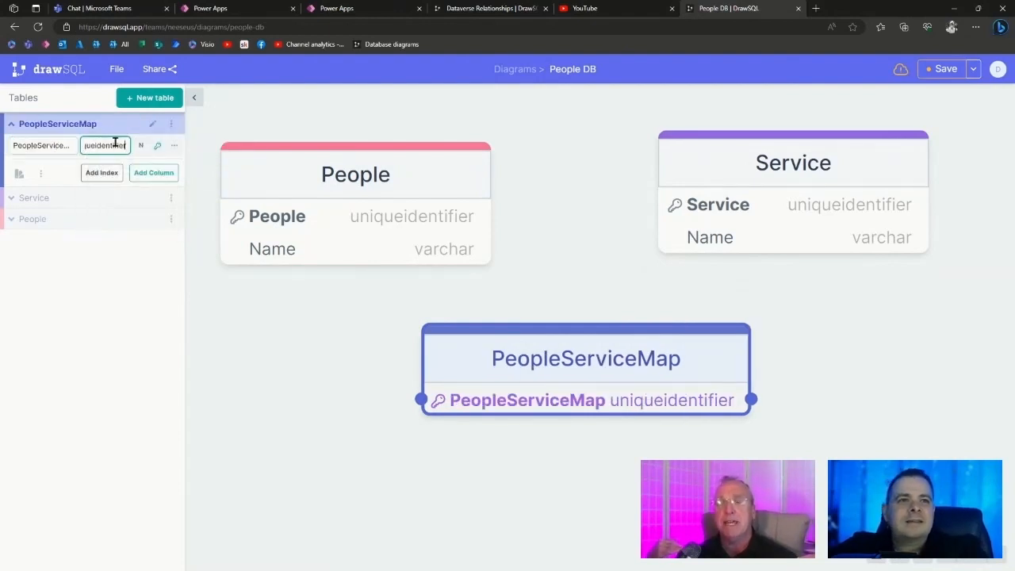
Move the People table slightly up so it lines up with the Service table.
left_click(633, 426)
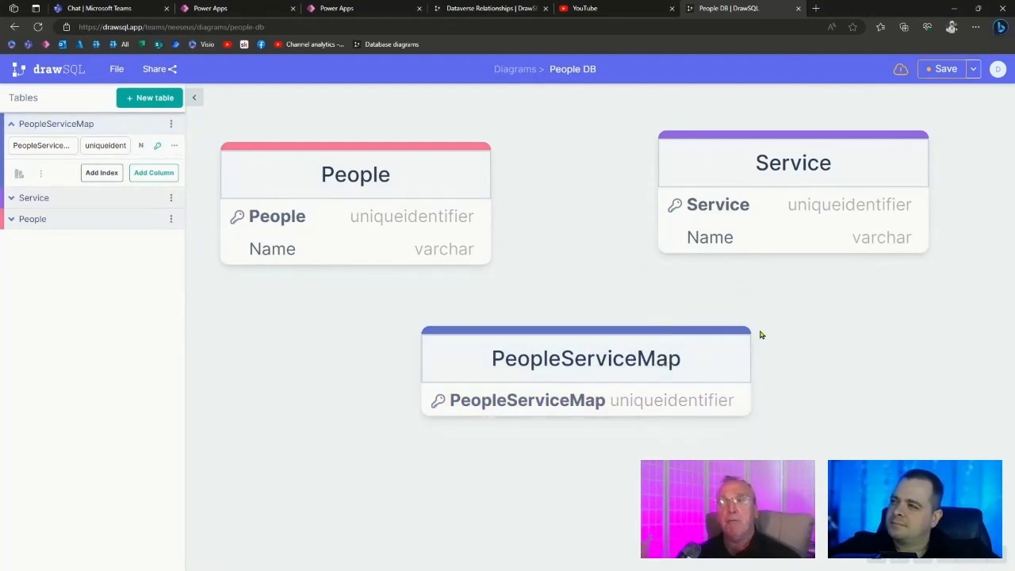
left_click(974, 559)
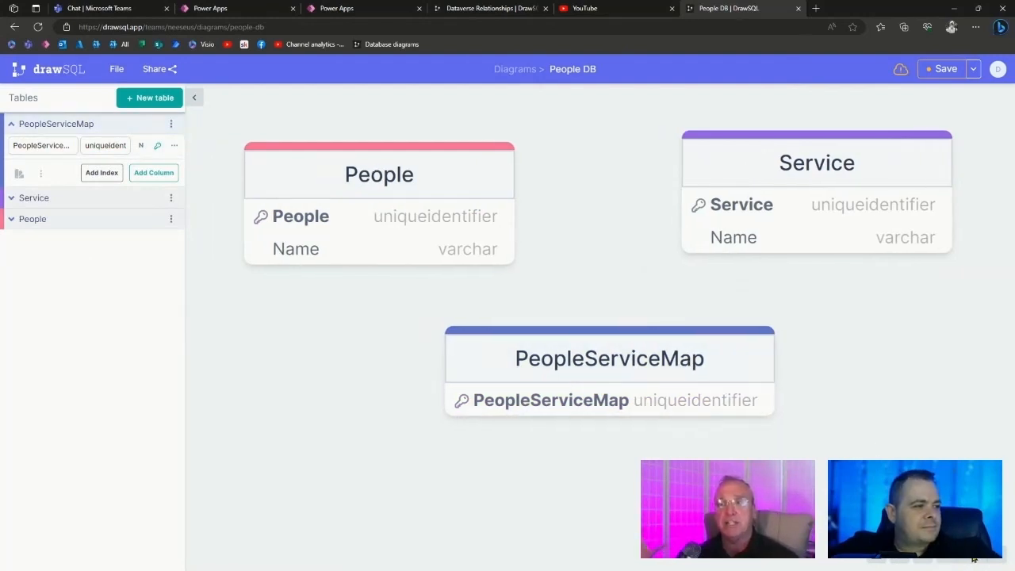
left_click(922, 562)
left_click_drag(908, 491, 904, 394)
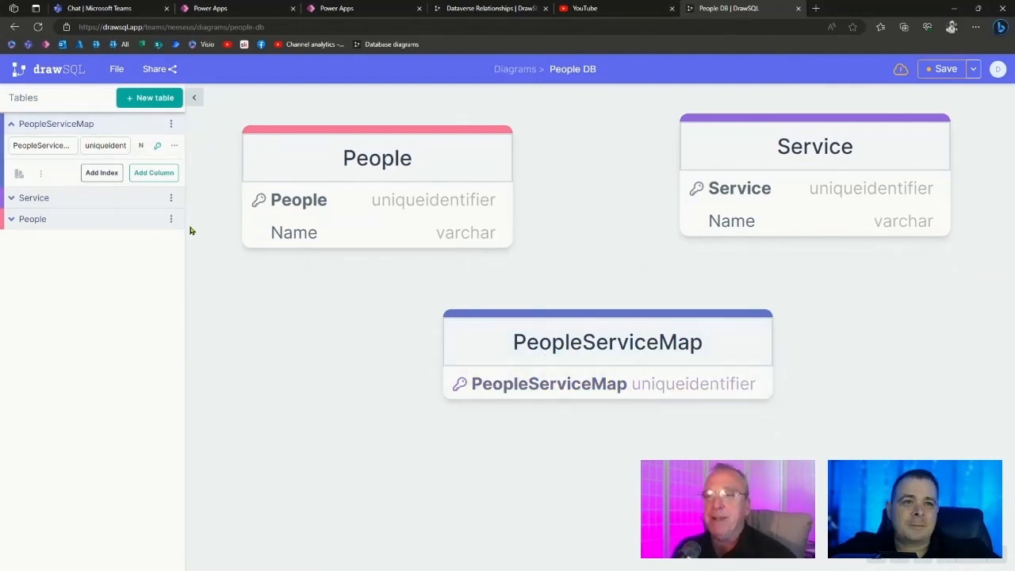
left_click_drag(404, 158, 402, 148)
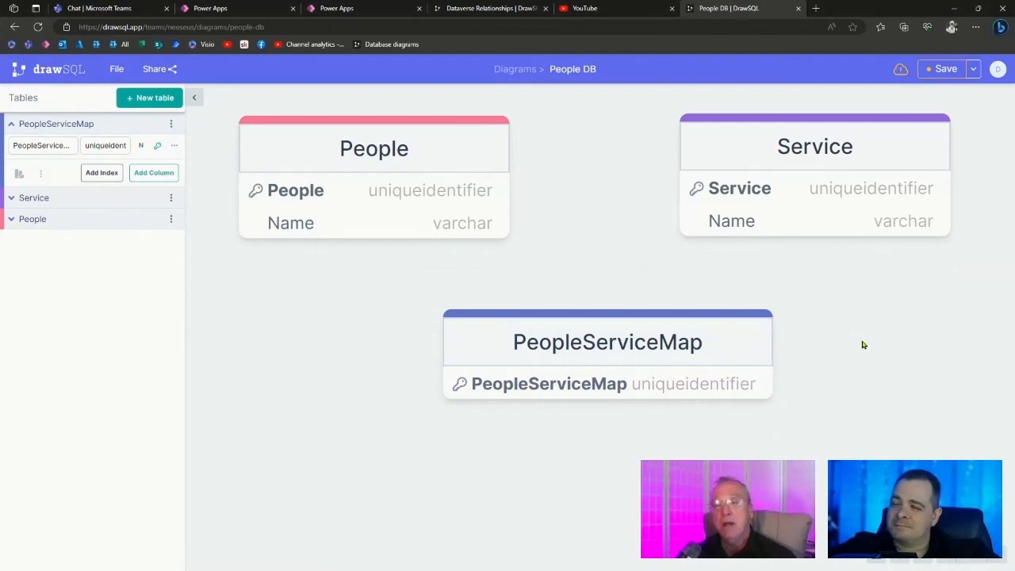
Add a Name column of type varchar to the PeopleServiceMap table and nudge the table slightly up, centred below People and Service.
left_click(619, 349)
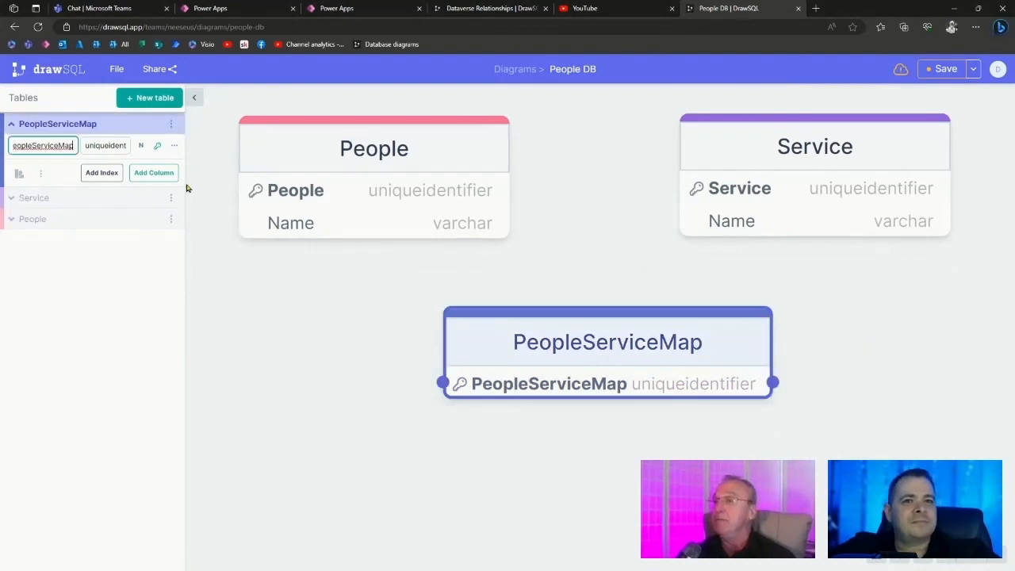
left_click(154, 172)
type("Name")
key("Tab")
type("varch")
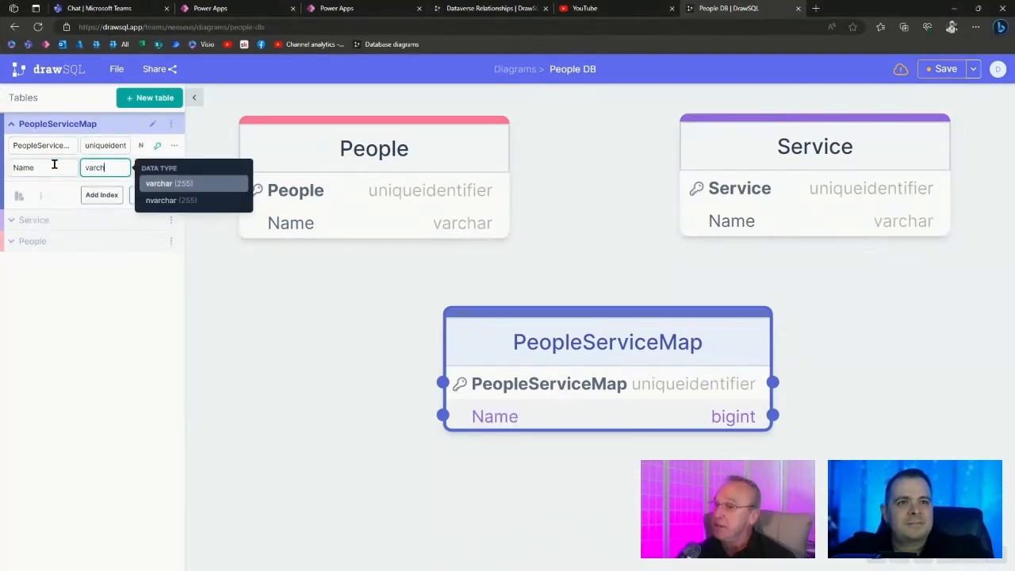
left_click(176, 185)
left_click(573, 446)
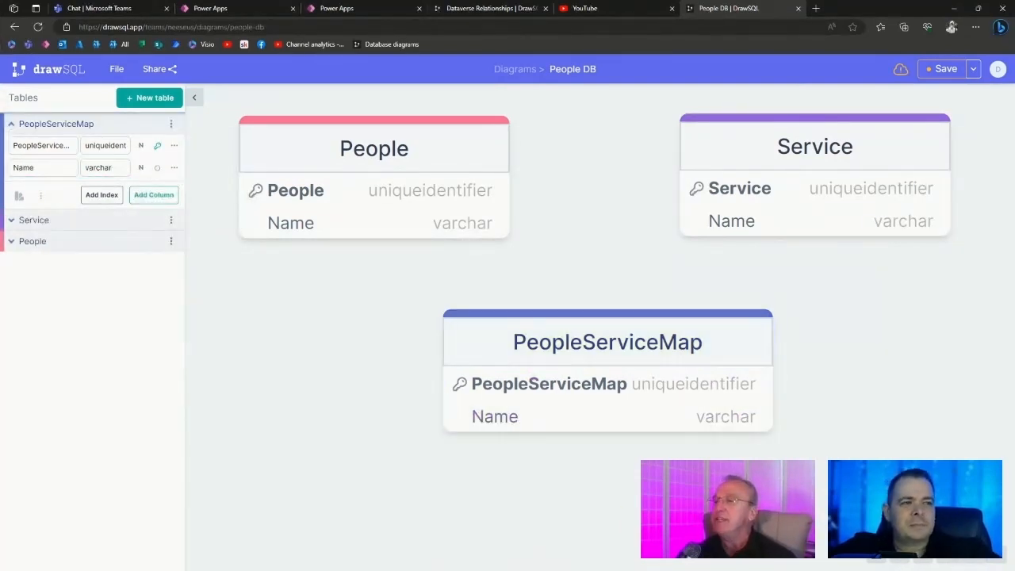
left_click_drag(594, 344, 577, 348)
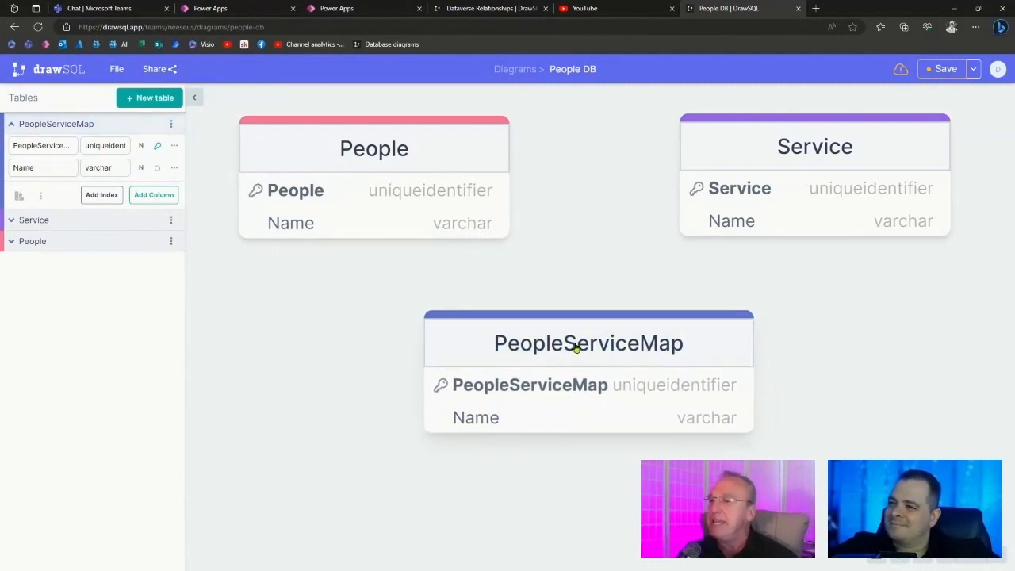
left_click_drag(697, 352, 714, 342)
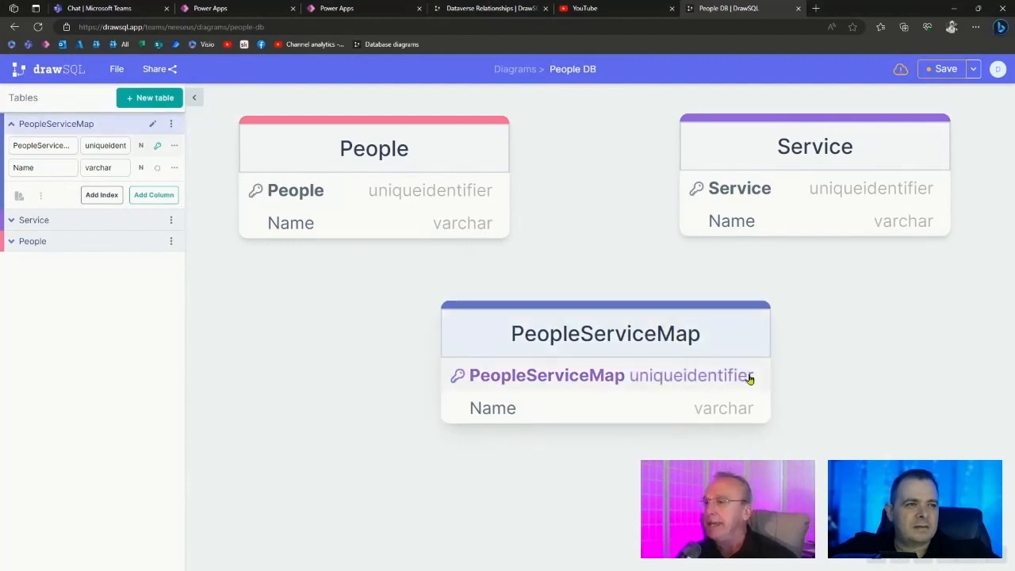